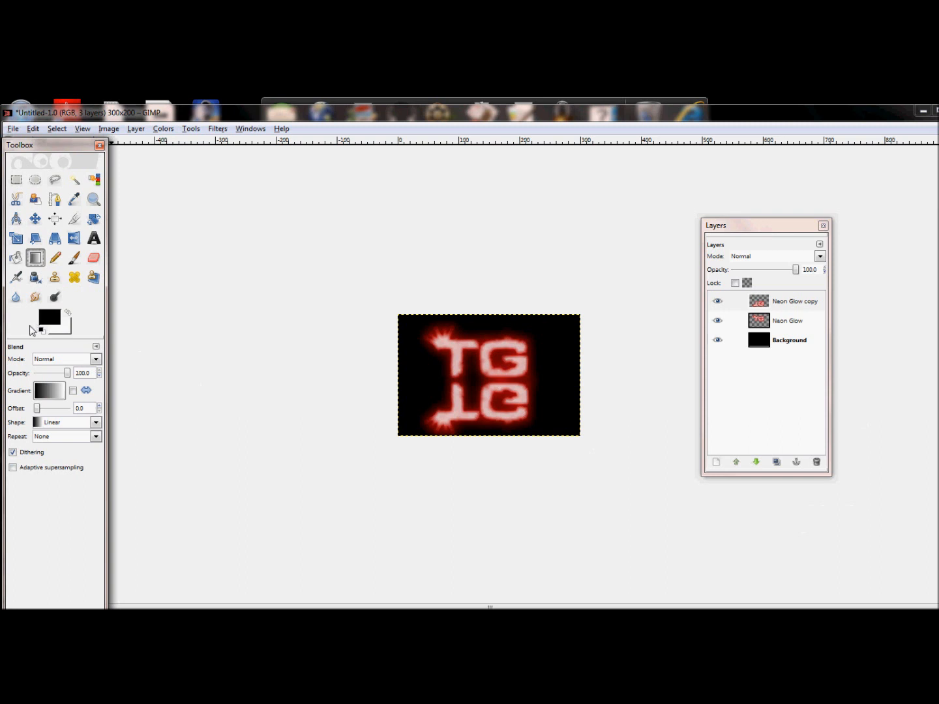
# Fade the mirrored TG reflection with an FG to Transparent gradient drawn upward from the image's bottom edge.
pyautogui.click(50, 391)
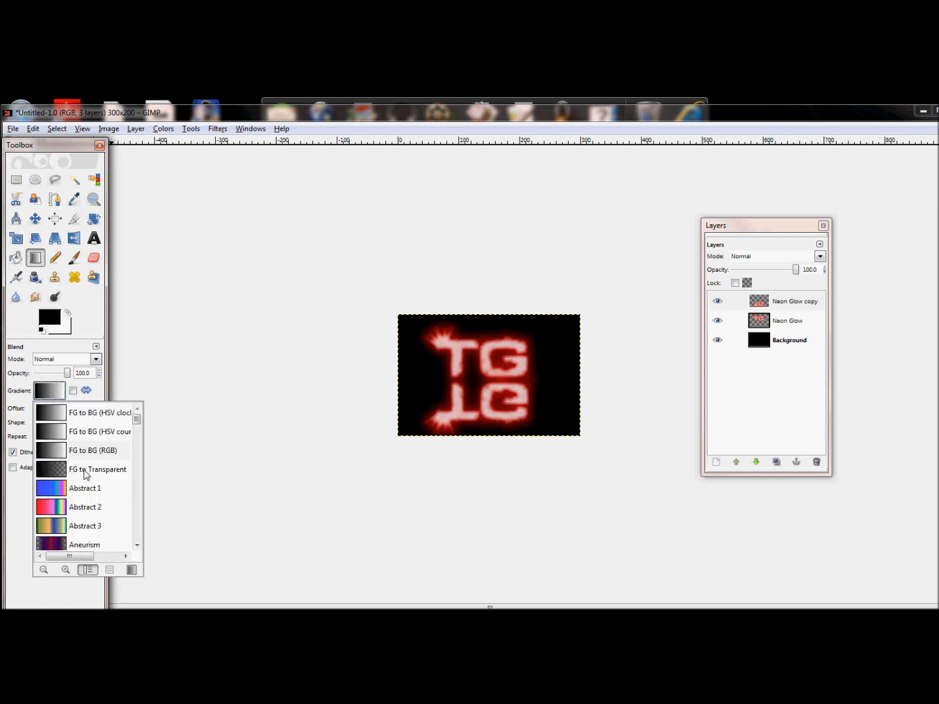
pyautogui.click(85, 470)
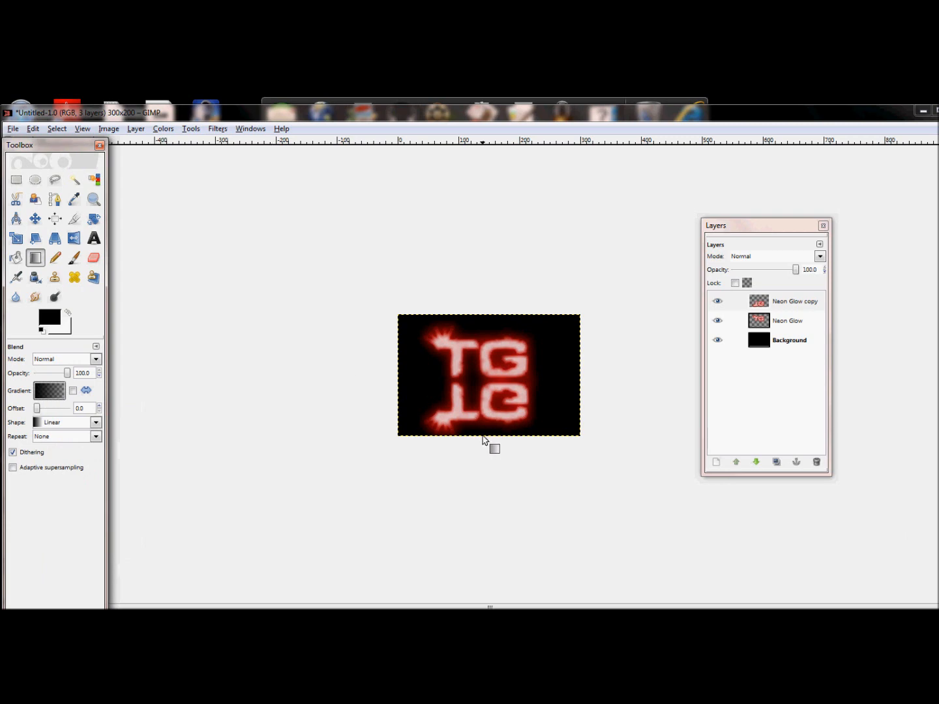
pyautogui.moveTo(482, 435); pyautogui.dragTo(482, 393)
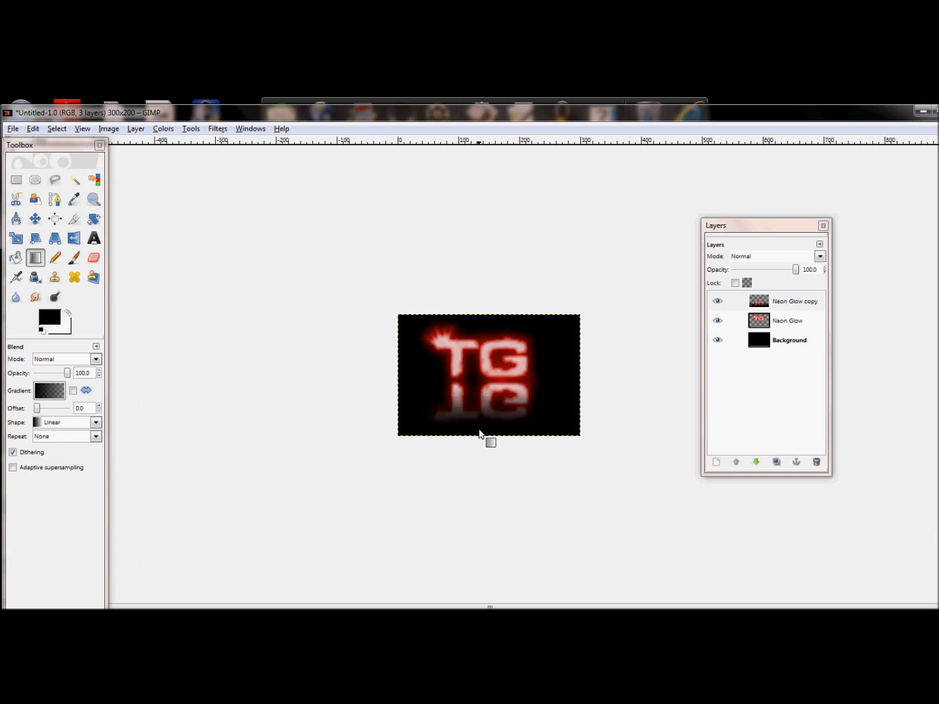
pyautogui.moveTo(482, 421); pyautogui.dragTo(483, 399)
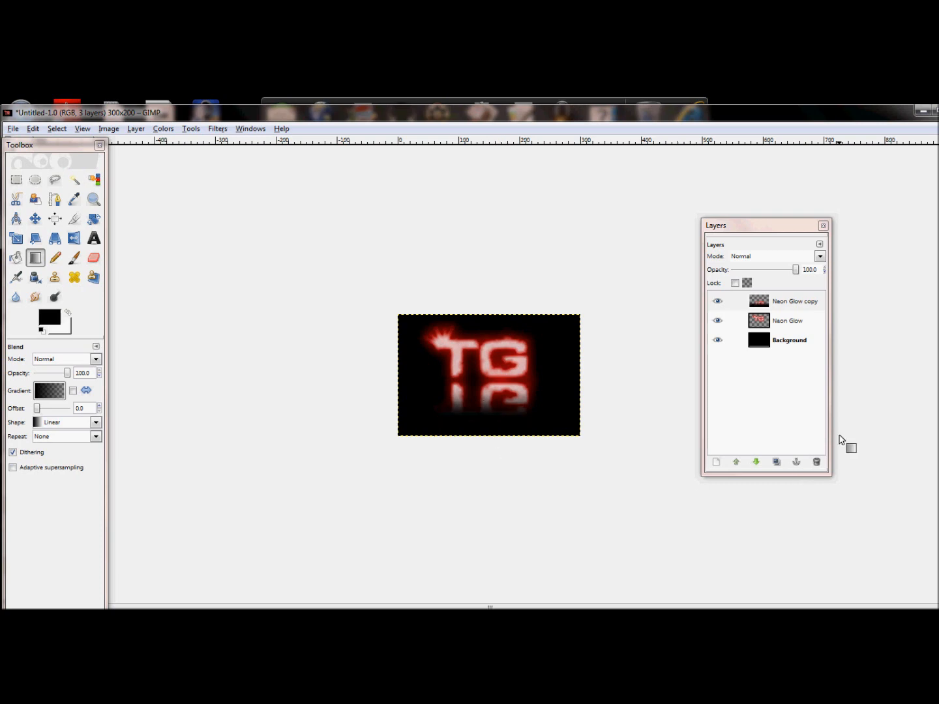
pyautogui.click(791, 309)
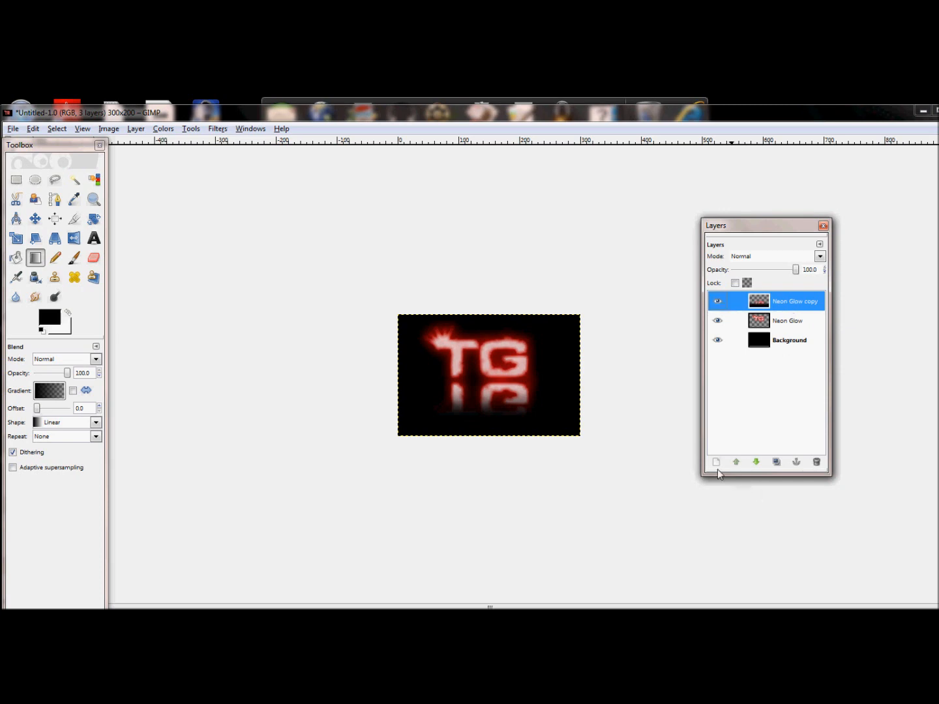
pyautogui.click(796, 330)
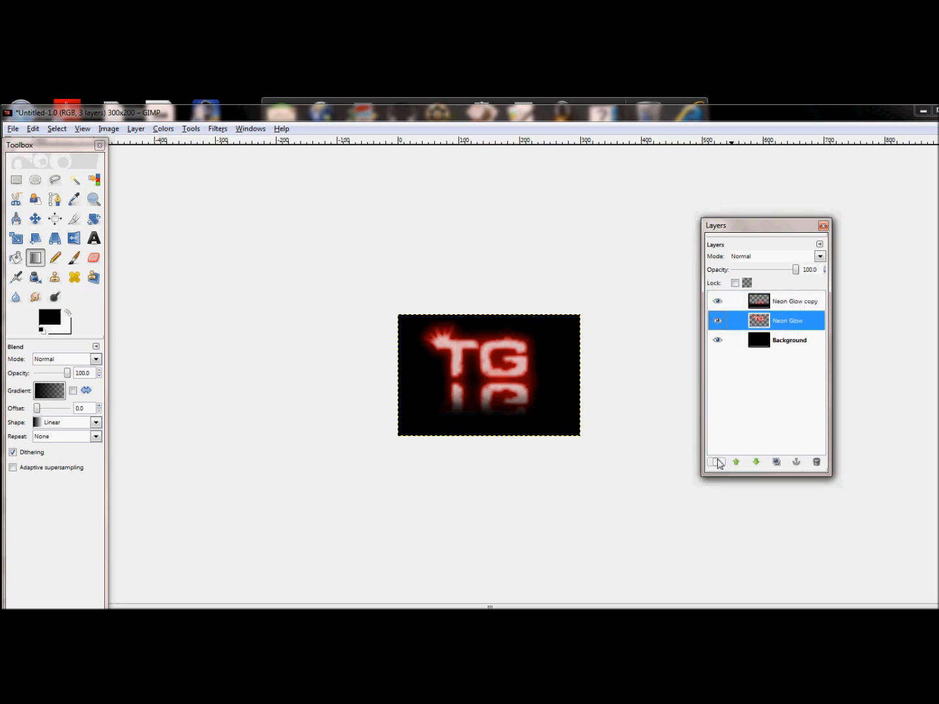
pyautogui.click(718, 461)
pyautogui.click(108, 303)
pyautogui.moveTo(786, 321); pyautogui.dragTo(757, 339)
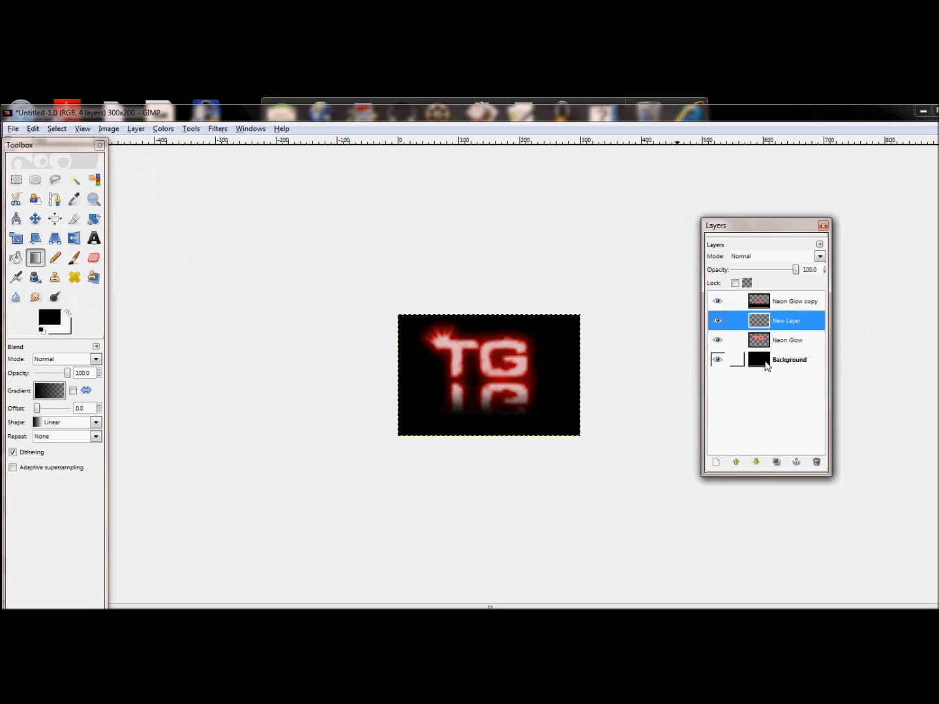
pyautogui.click(816, 462)
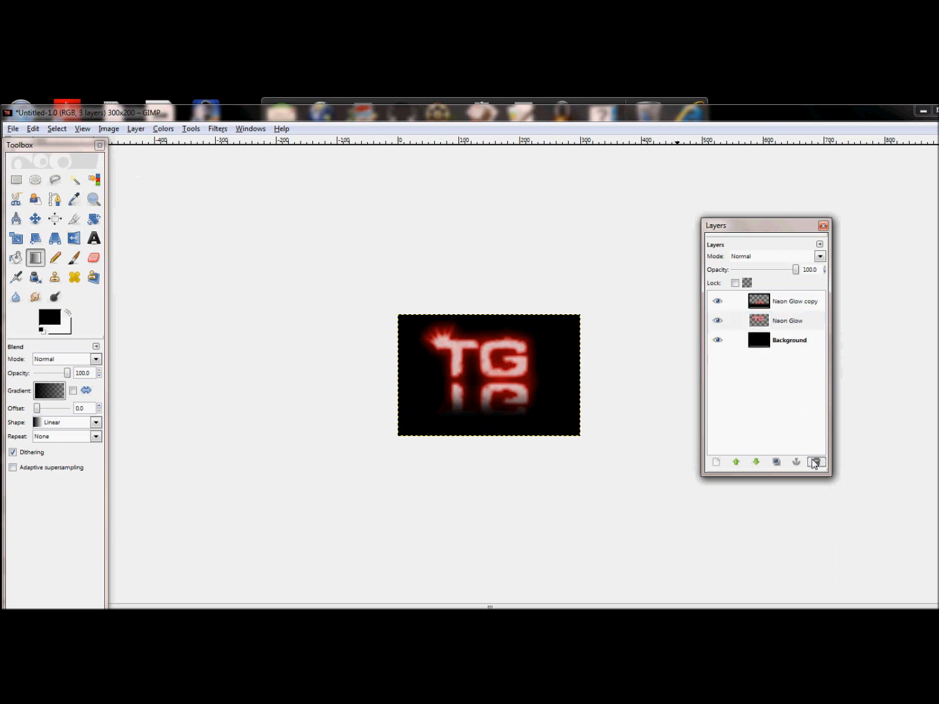
# Add a new transparent layer directly above the Background layer and make it active.
pyautogui.click(767, 338)
pyautogui.click(716, 462)
pyautogui.click(121, 318)
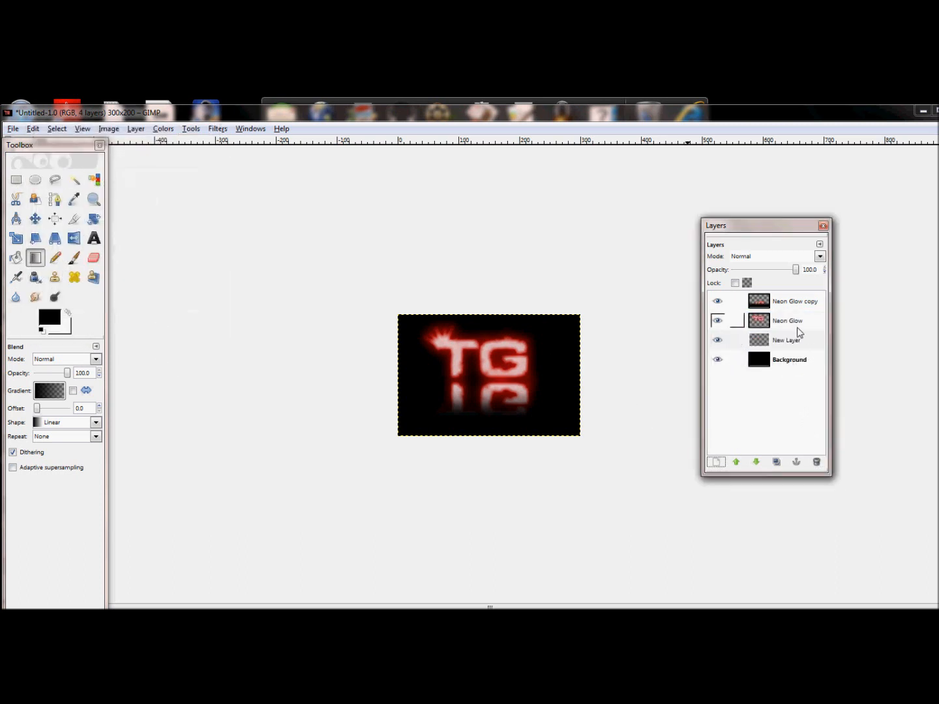
pyautogui.click(799, 342)
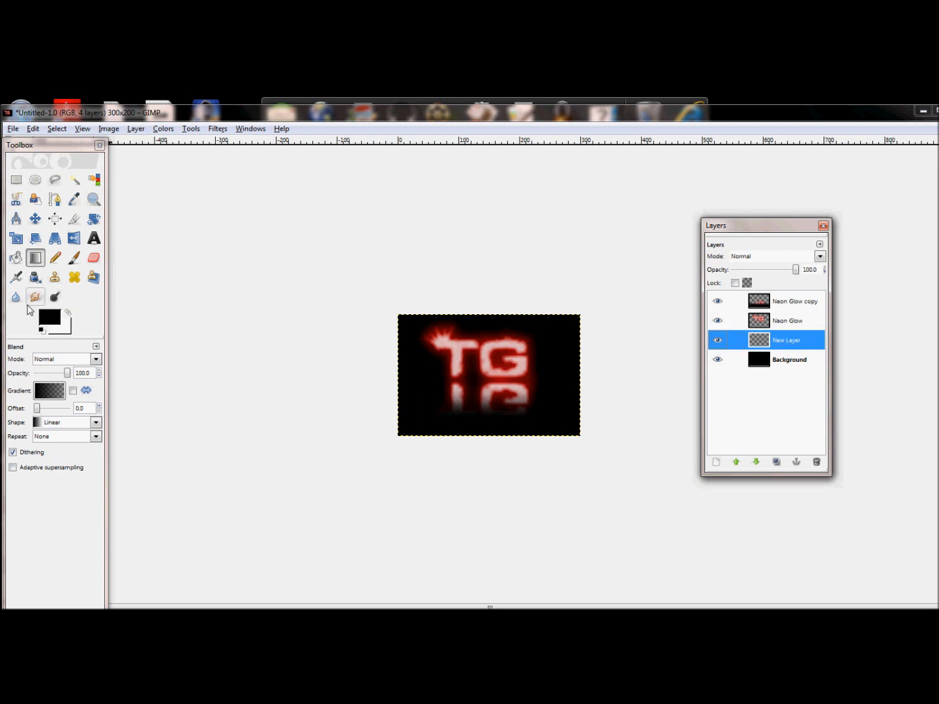
# Choose the Paintbrush and pick a smoke brush from the r0man_100k.abr set.
pyautogui.click(74, 258)
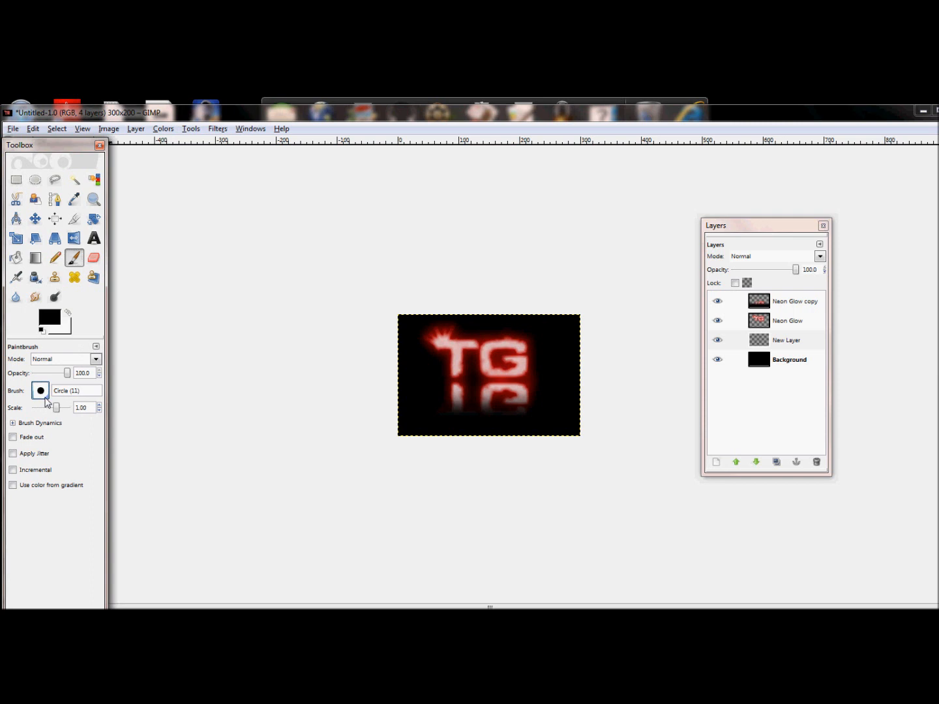
pyautogui.click(41, 392)
pyautogui.moveTo(139, 441); pyautogui.dragTo(129, 500)
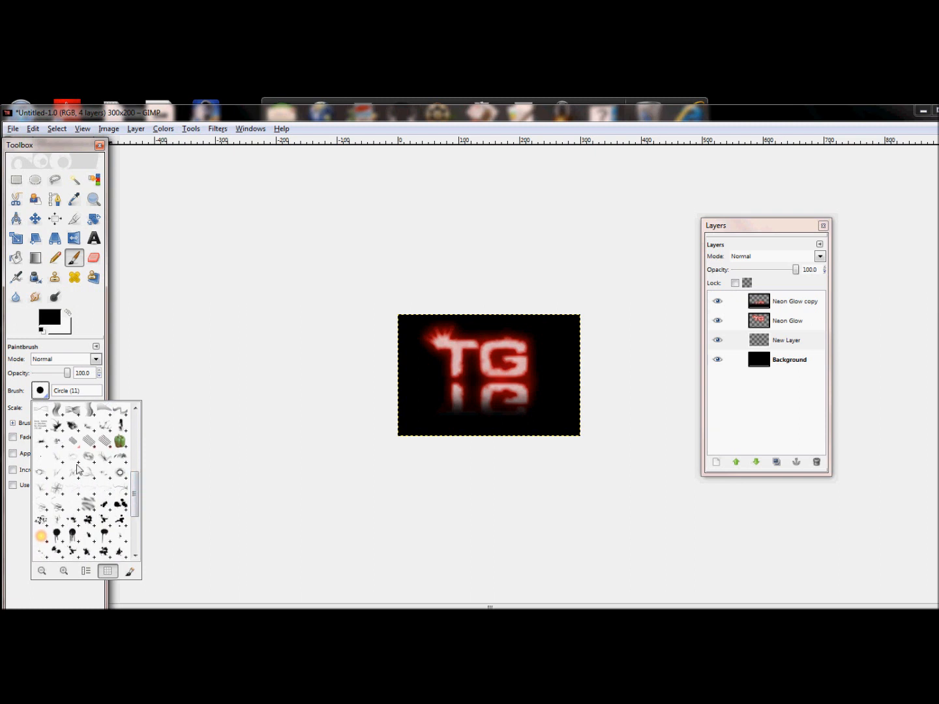
pyautogui.doubleClick(91, 478)
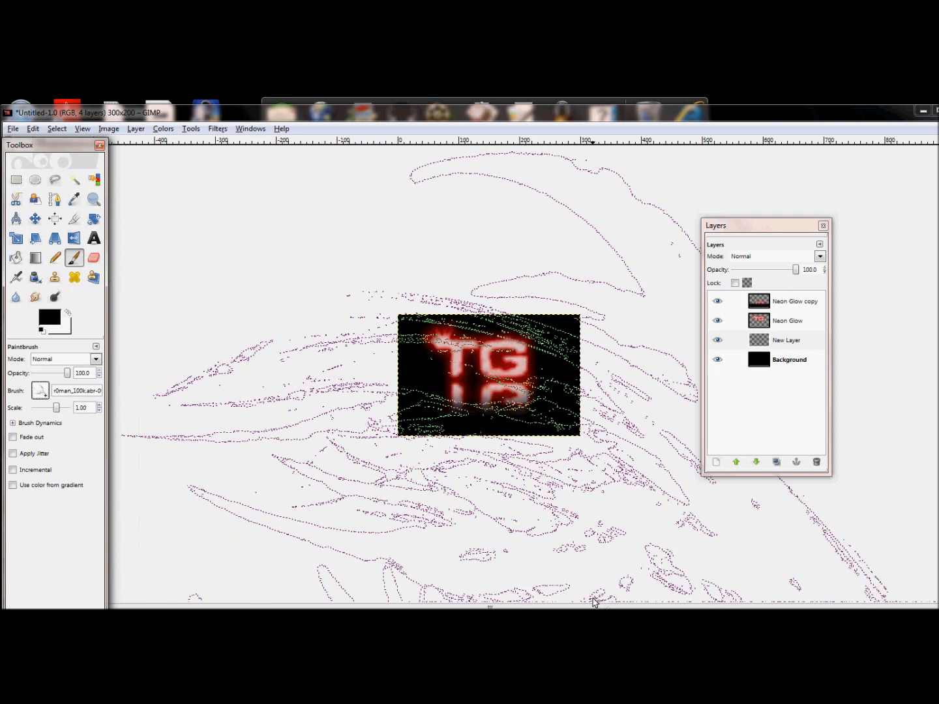
# Set the foreground color to white and reduce the brush scale to 0.44.
pyautogui.click(50, 321)
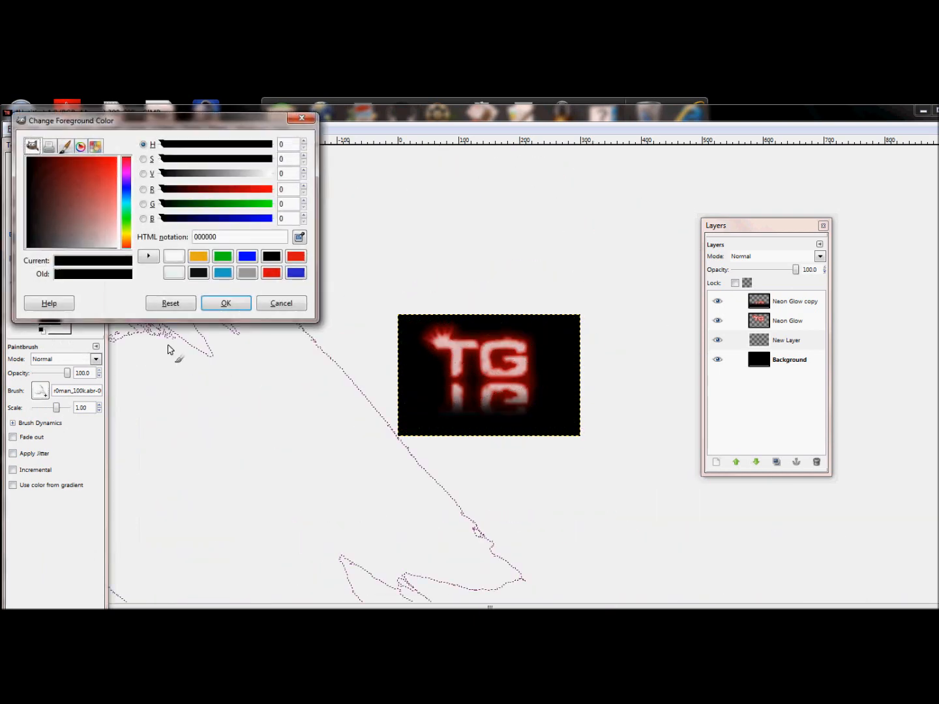
pyautogui.click(173, 256)
pyautogui.click(225, 304)
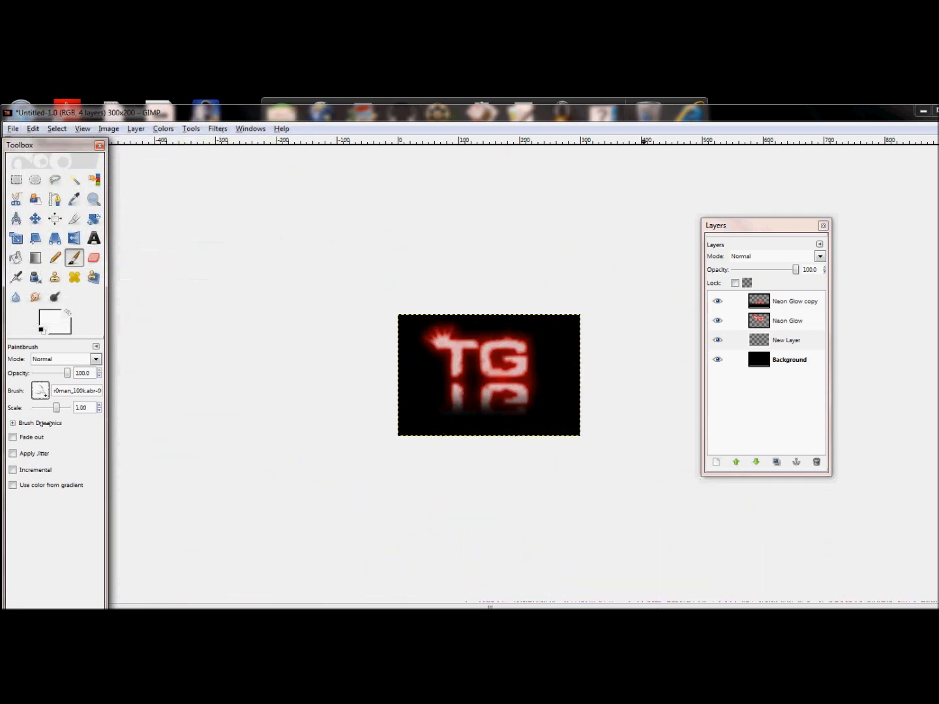
pyautogui.moveTo(57, 410); pyautogui.dragTo(53, 410)
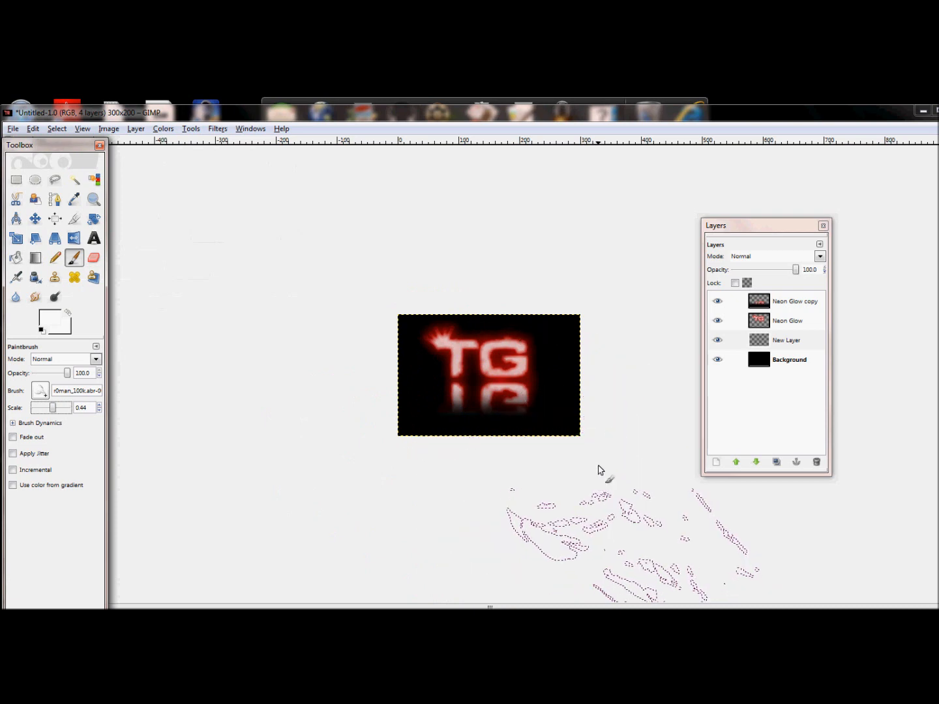
# Stamp white smoke at the upper right and lower left of the image.
pyautogui.click(641, 289)
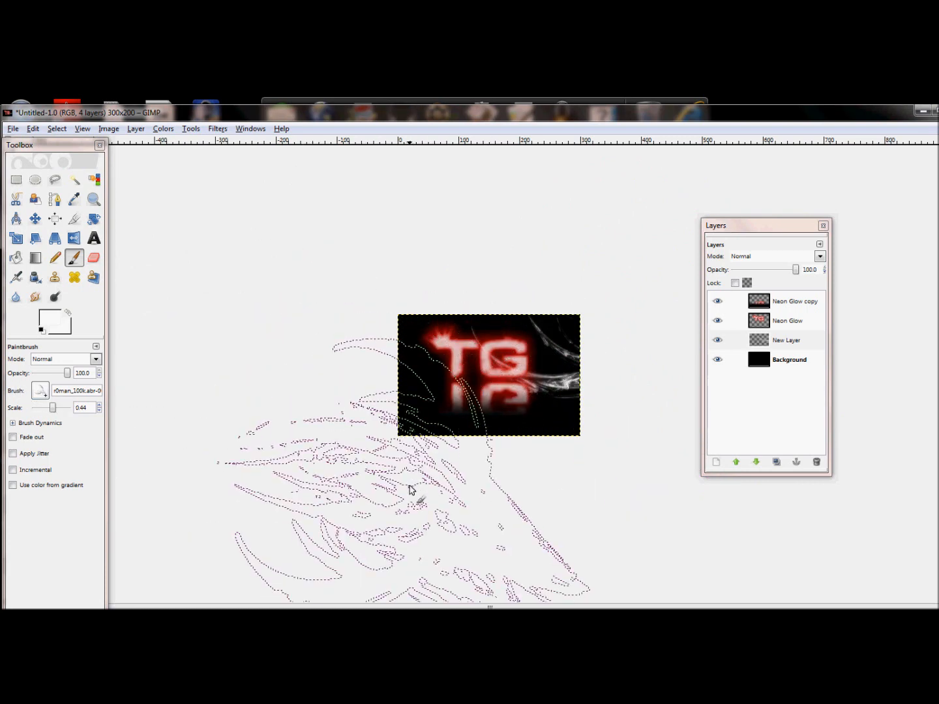
pyautogui.click(411, 489)
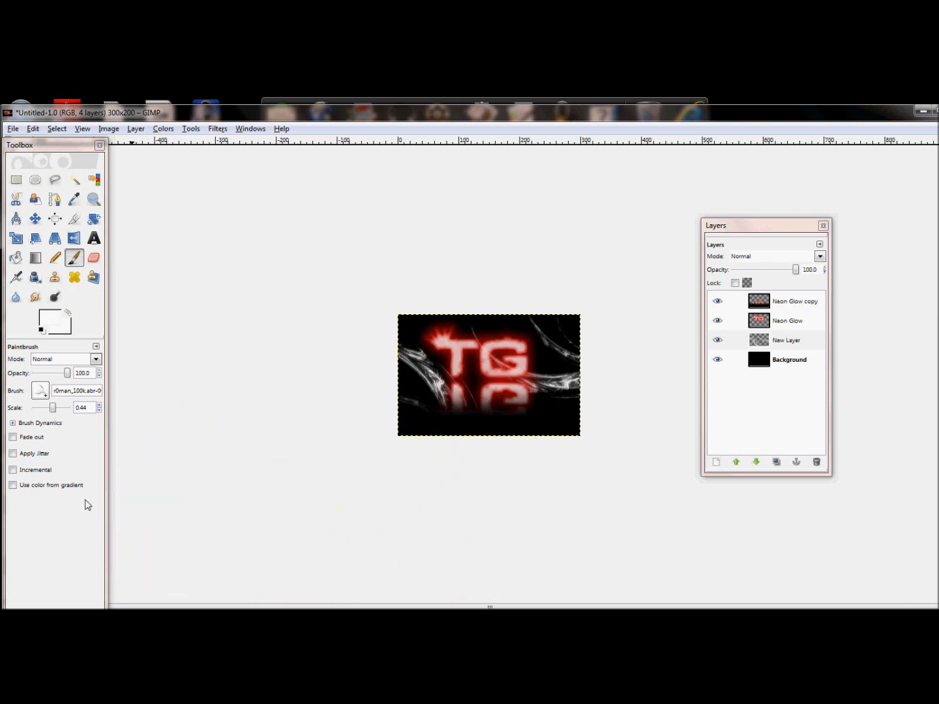
# Switch to another smoke brush and stamp it across the top of the image.
pyautogui.click(40, 390)
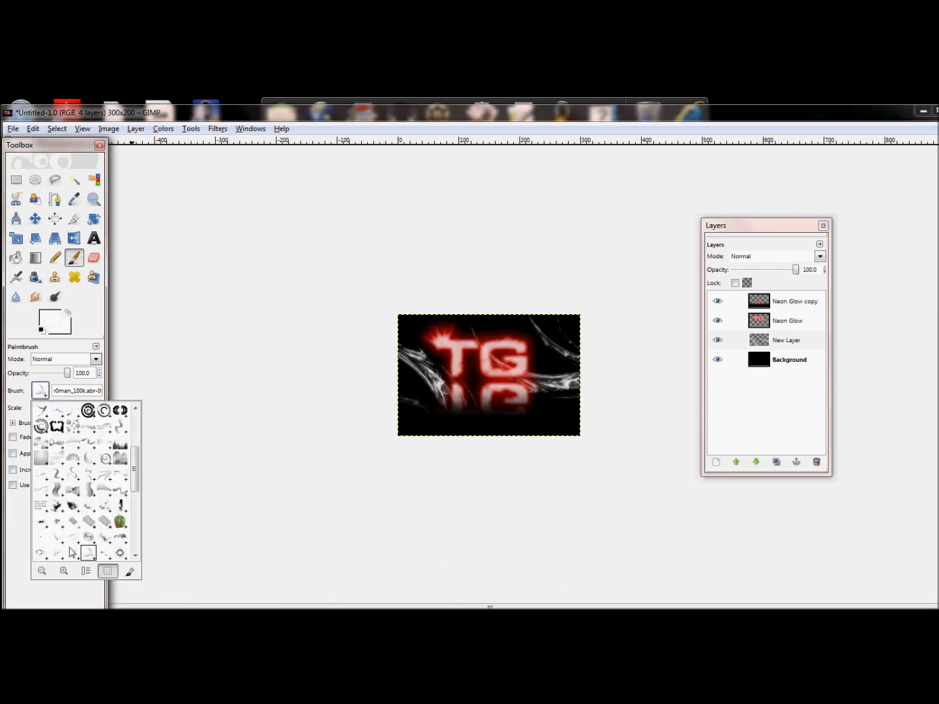
pyautogui.click(98, 537)
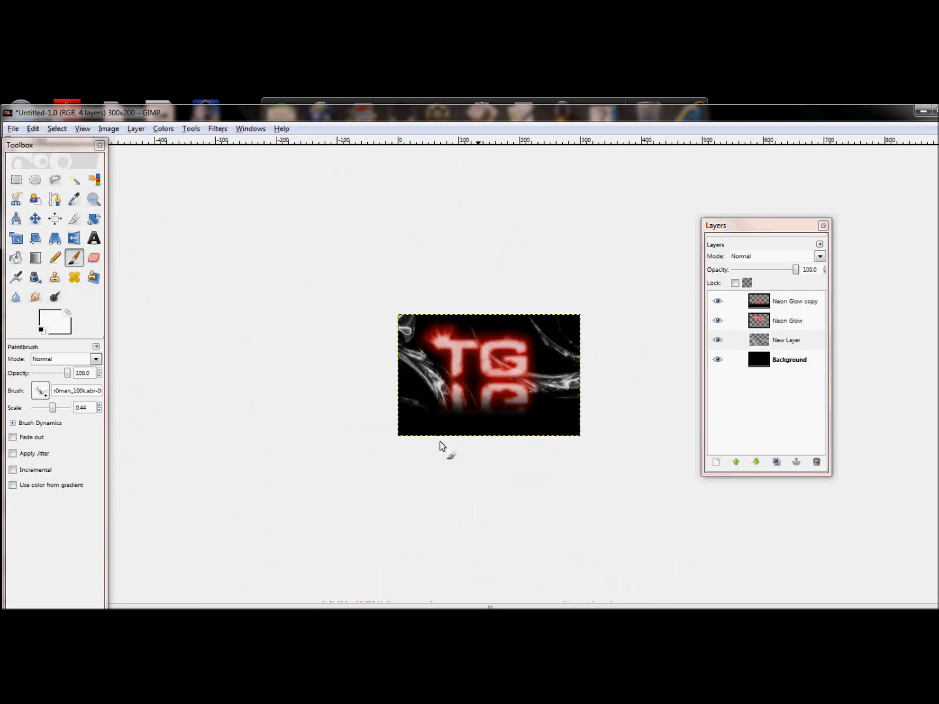
pyautogui.click(42, 393)
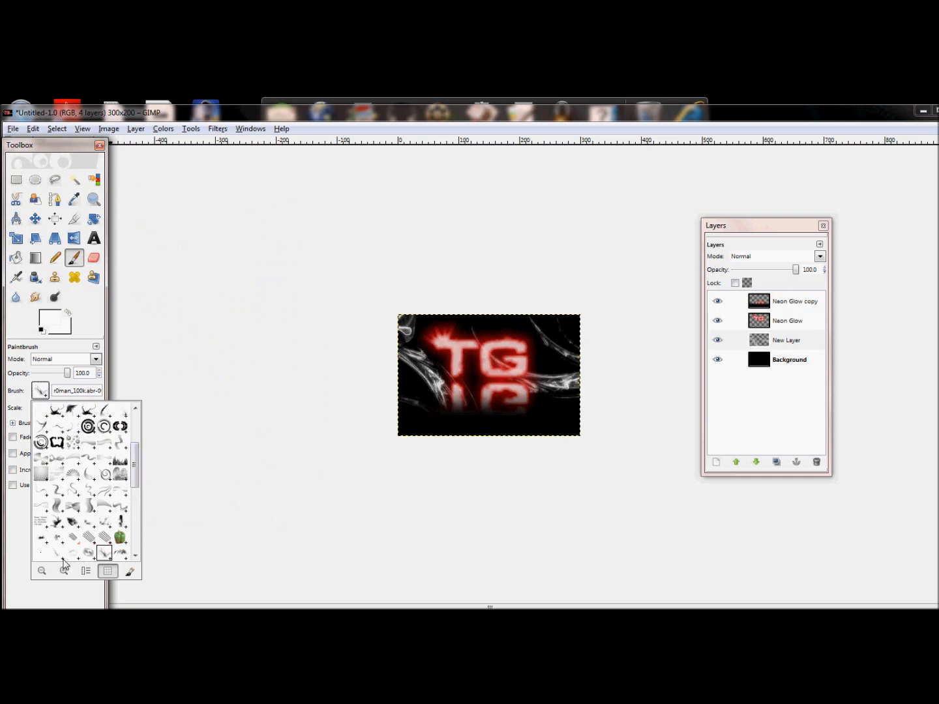
pyautogui.click(123, 554)
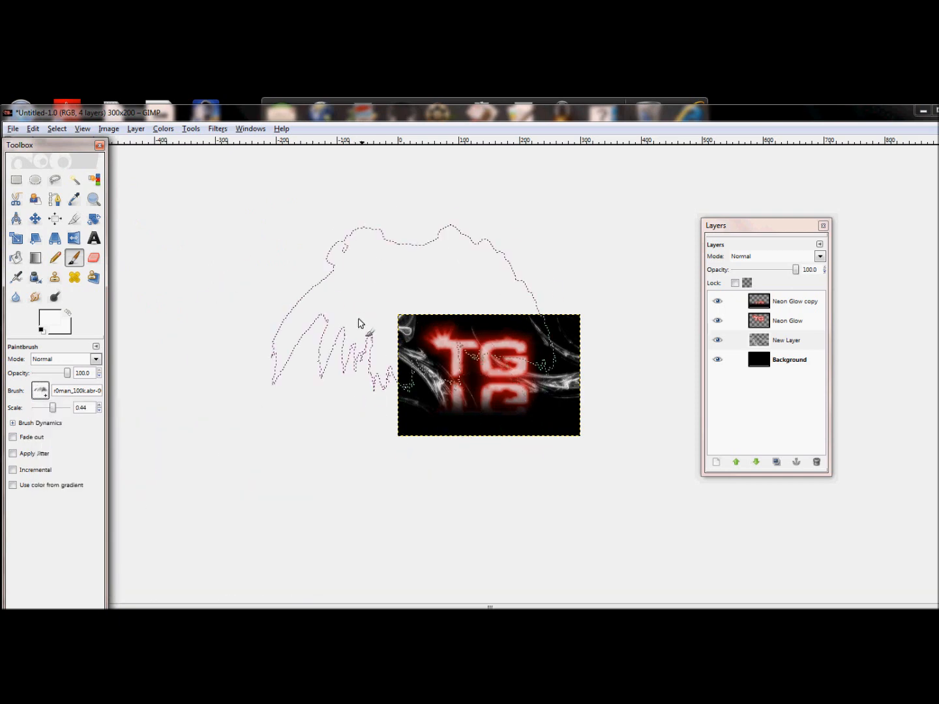
pyautogui.click(443, 281)
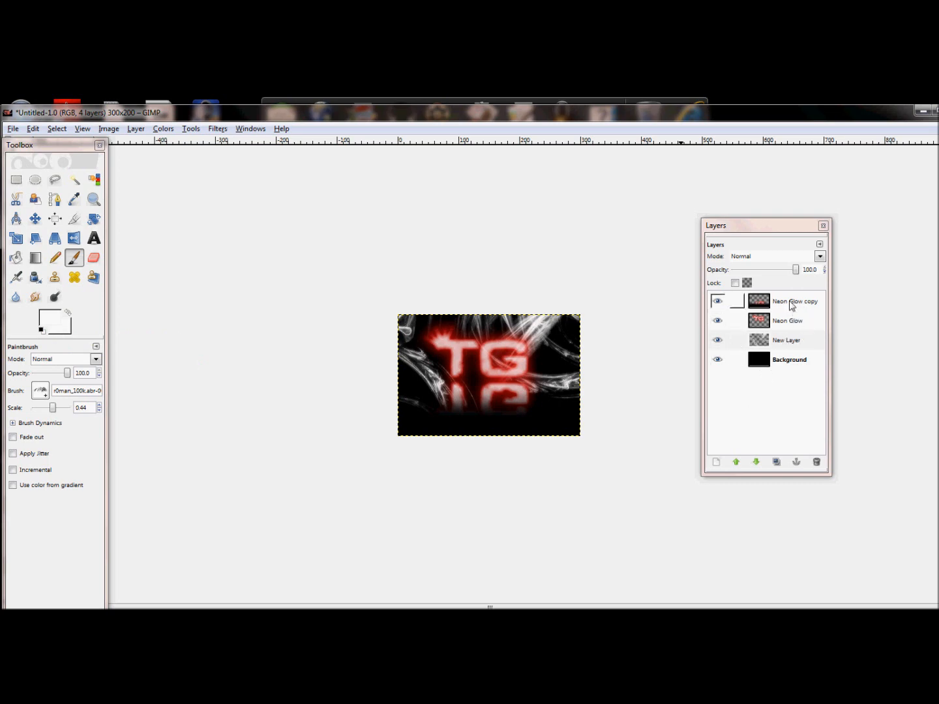
# Add a new transparent layer at the top of the layer stack.
pyautogui.click(716, 461)
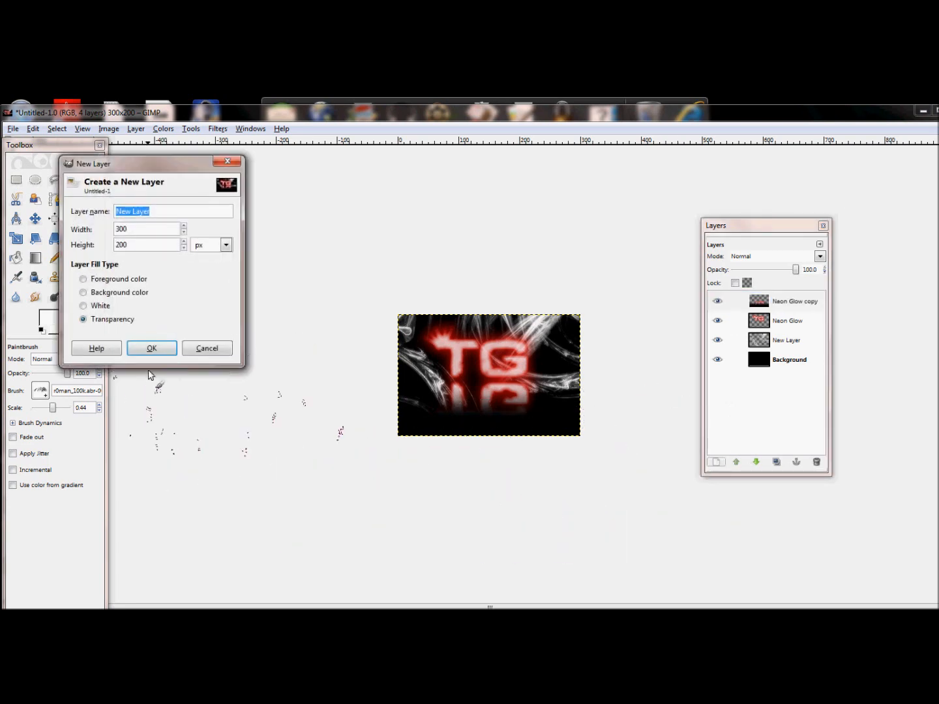
pyautogui.click(152, 349)
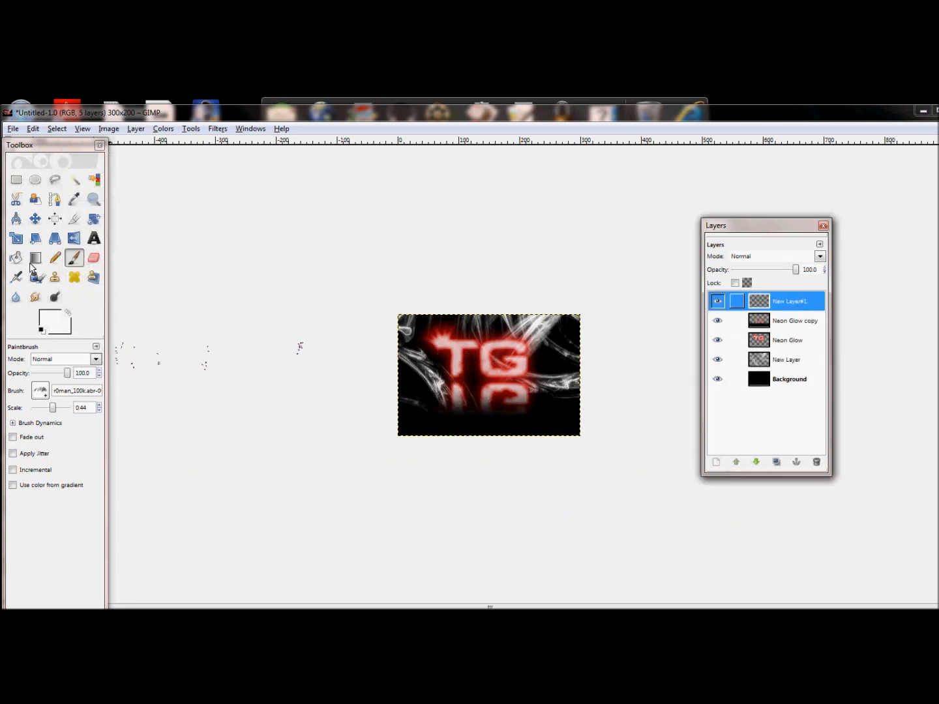
# Choose the Text tool and set its font to Luna Bar.
pyautogui.click(94, 238)
pyautogui.moveTo(88, 363); pyautogui.dragTo(50, 363)
pyautogui.press('BackSpace')
pyautogui.write('lu')
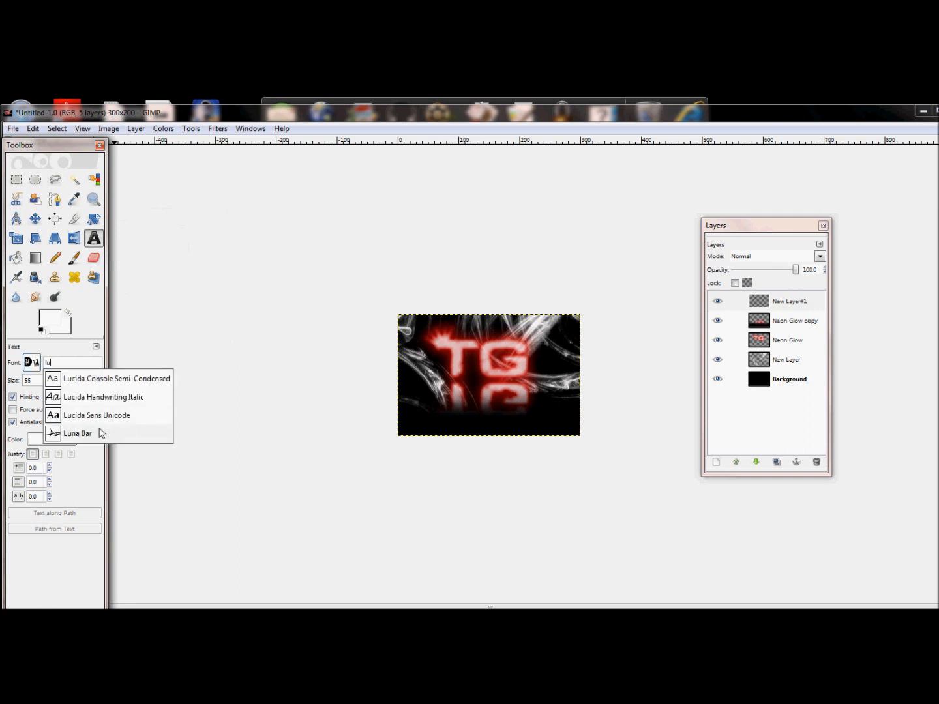
pyautogui.click(90, 435)
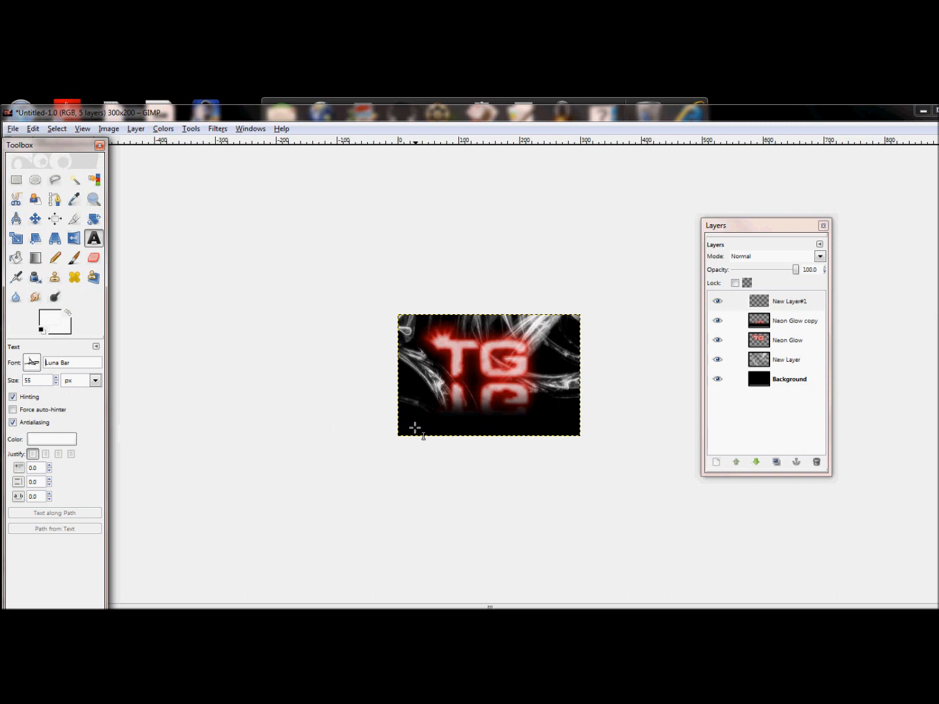
# Draw a text box along the bottom of the image and enter the text Taming Gaming.
pyautogui.click(411, 407)
pyautogui.moveTo(412, 416); pyautogui.dragTo(580, 434)
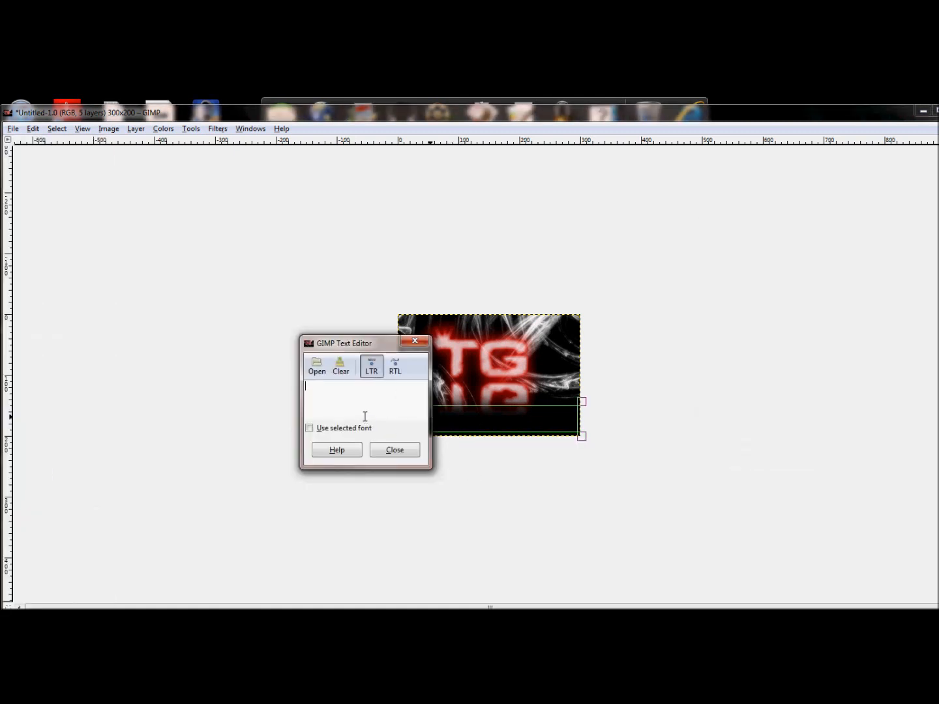
pyautogui.write('Taming Gaming')
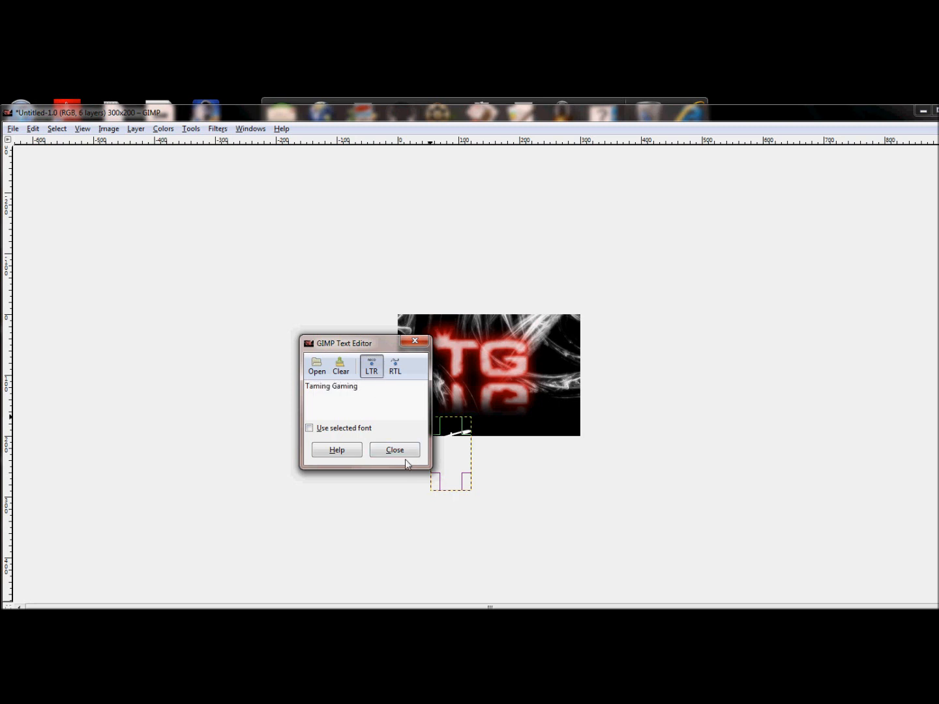
pyautogui.click(405, 455)
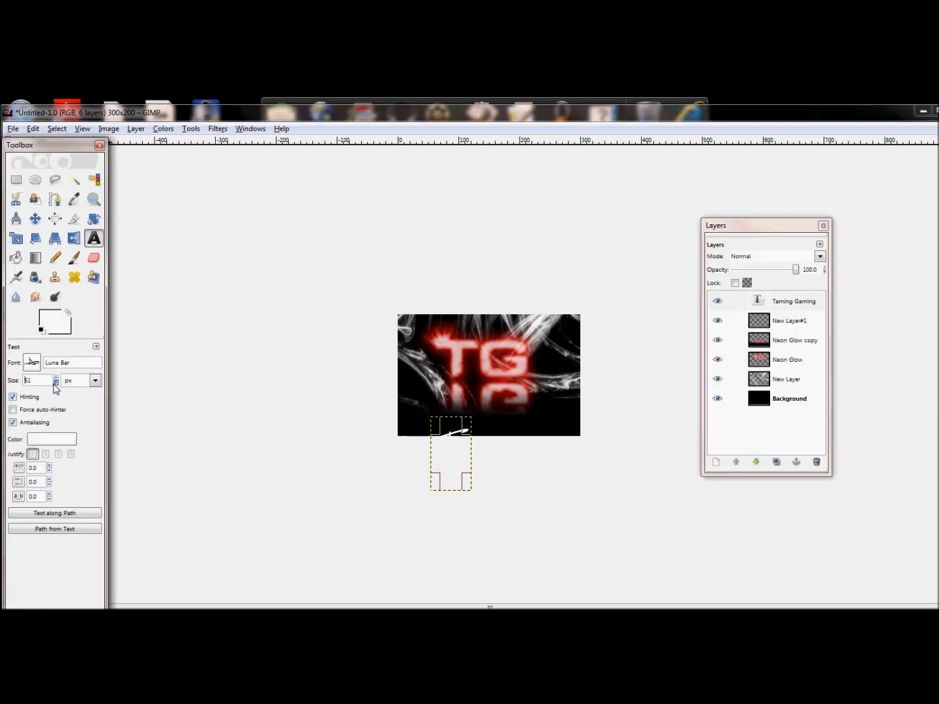
# Reduce the Taming Gaming text size to 27 px so it fits along the image's bottom edge.
pyautogui.click(480, 458)
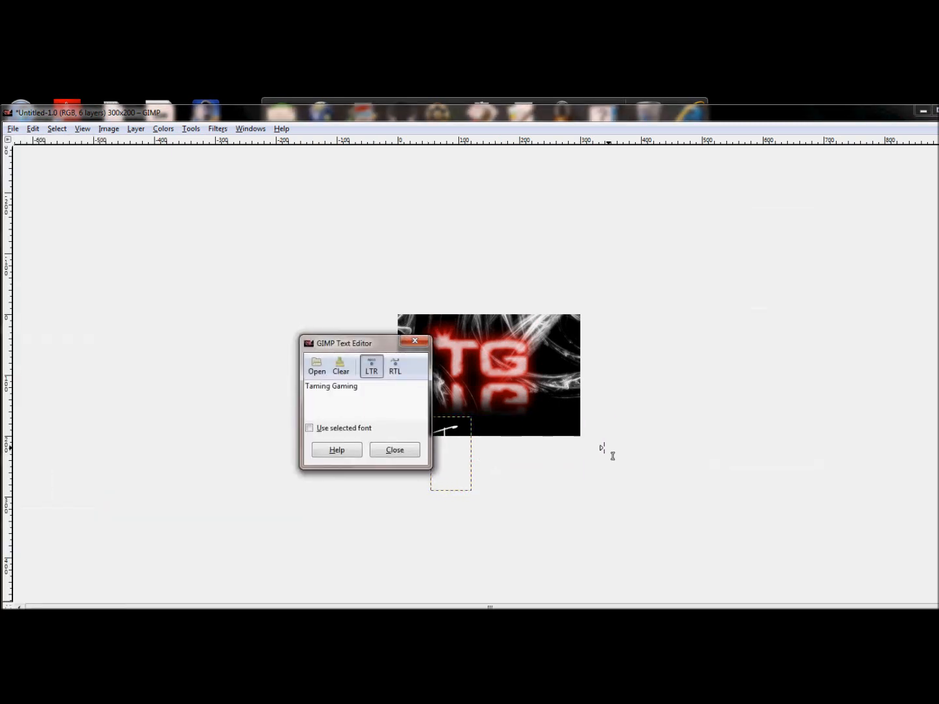
pyautogui.click(409, 450)
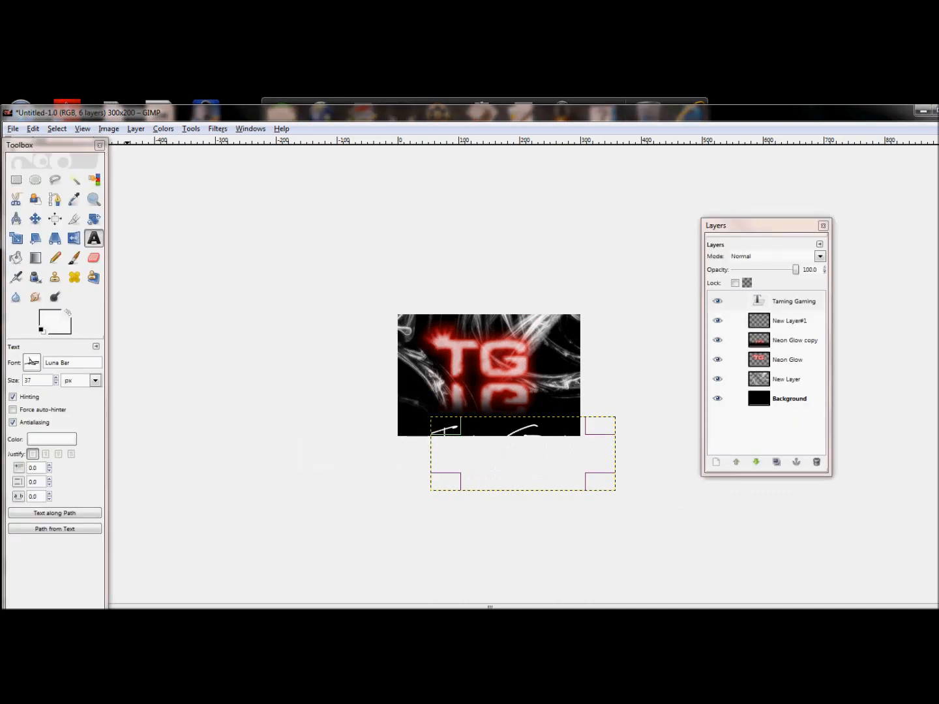
pyautogui.click(54, 383)
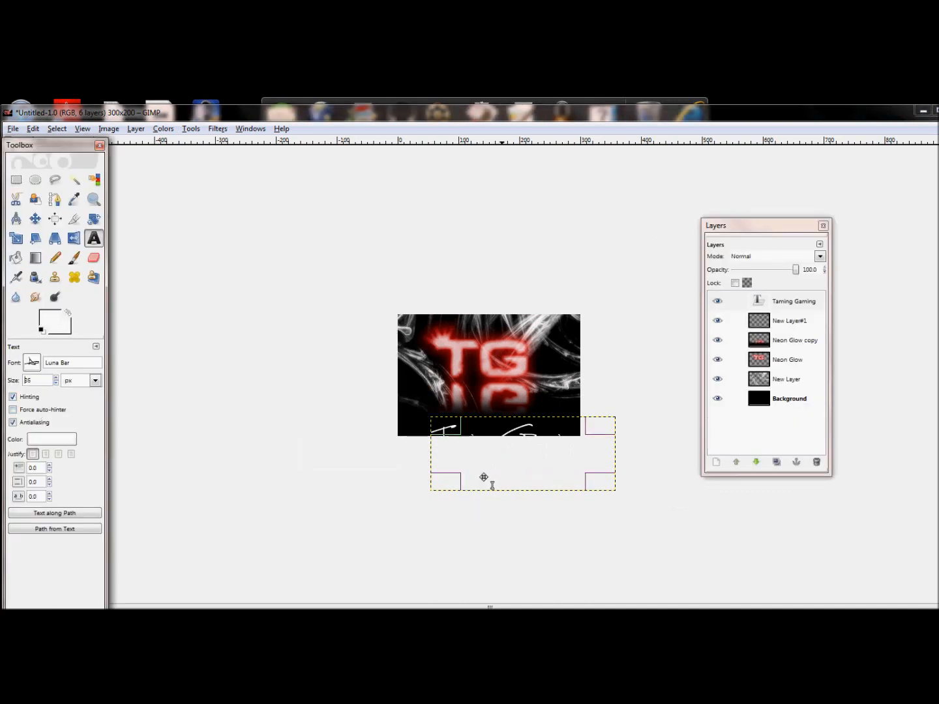
pyautogui.click(513, 448)
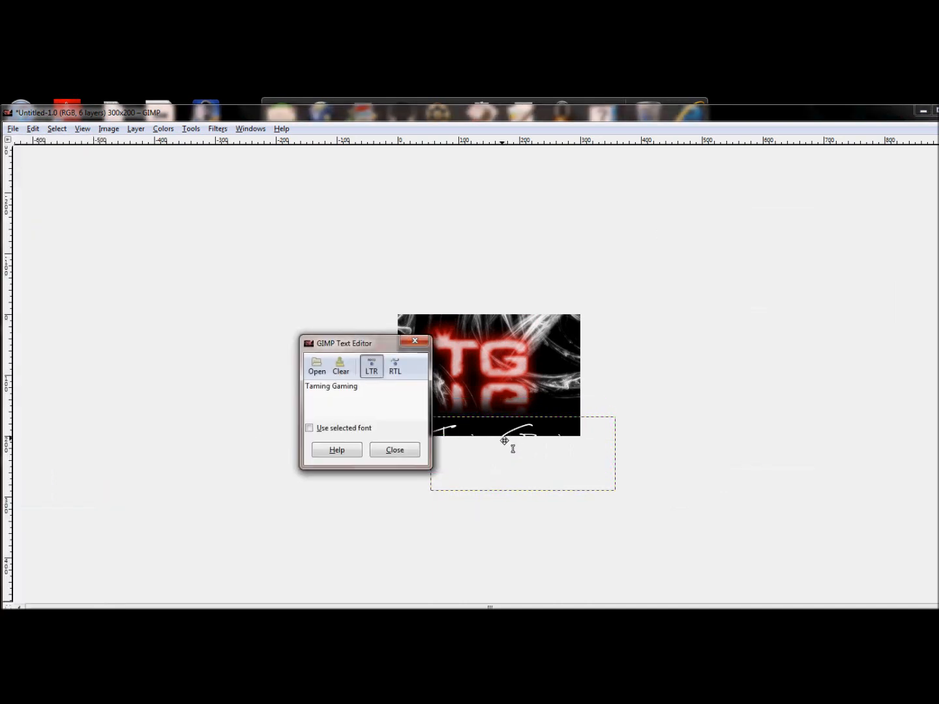
pyautogui.click(394, 450)
pyautogui.moveTo(55, 384); pyautogui.dragTo(55, 384)
pyautogui.moveTo(497, 416); pyautogui.dragTo(509, 423)
pyautogui.click(395, 450)
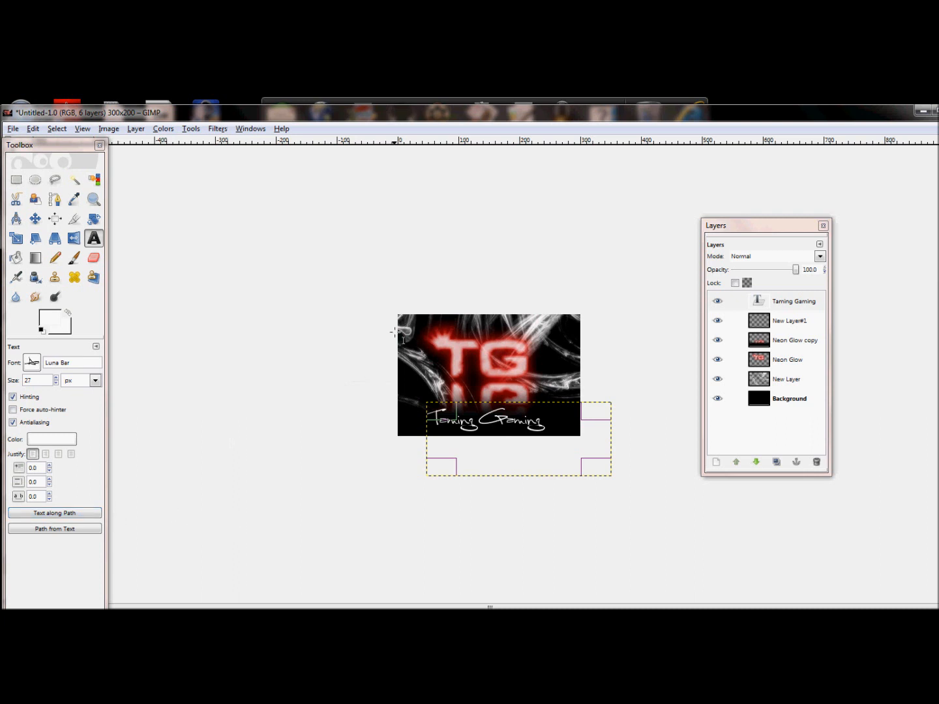
# Merge the Taming Gaming text layer down into the layer beneath and fit that layer to the image size.
pyautogui.rightClick(795, 303)
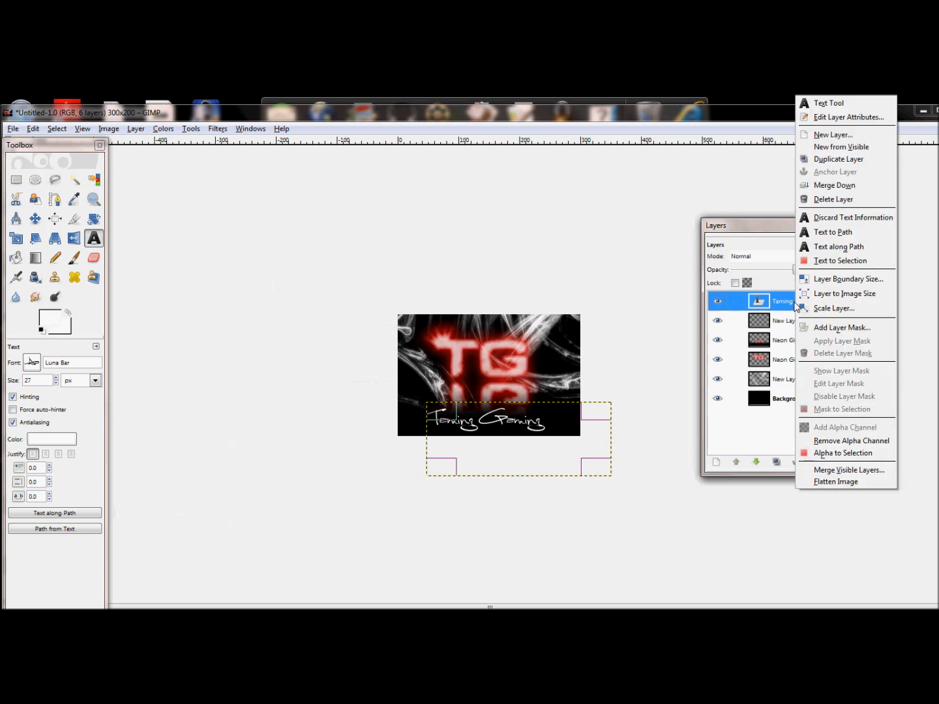
pyautogui.click(834, 185)
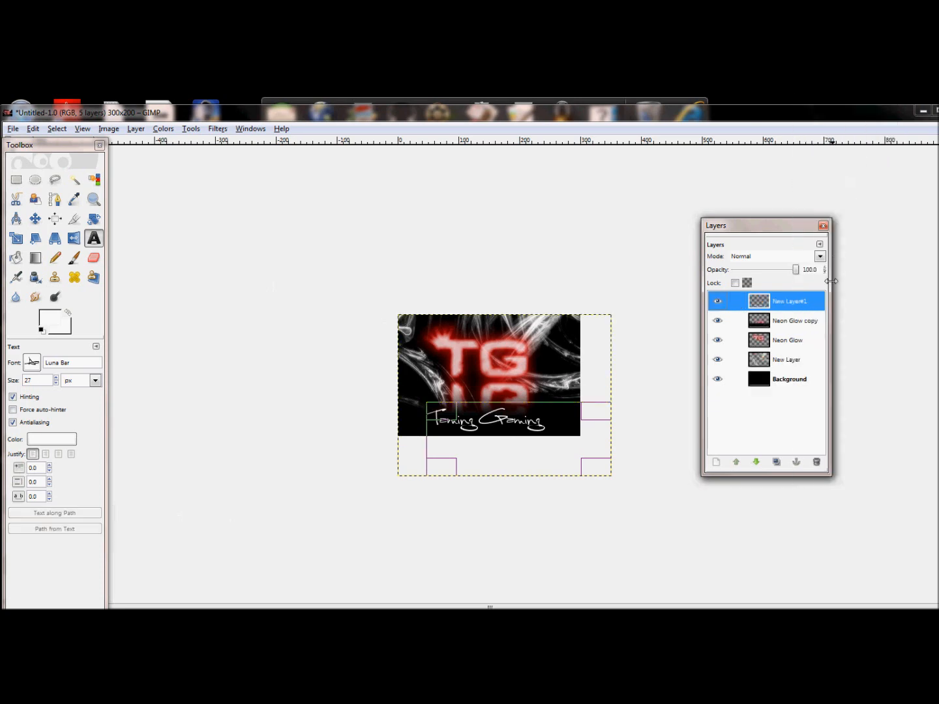
pyautogui.rightClick(790, 308)
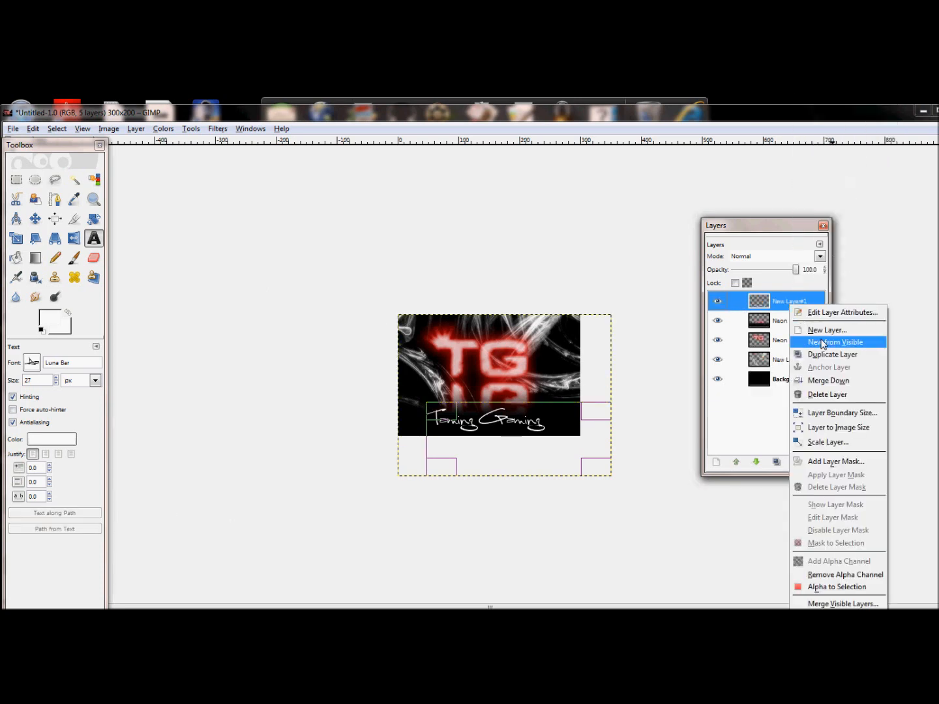
pyautogui.click(837, 428)
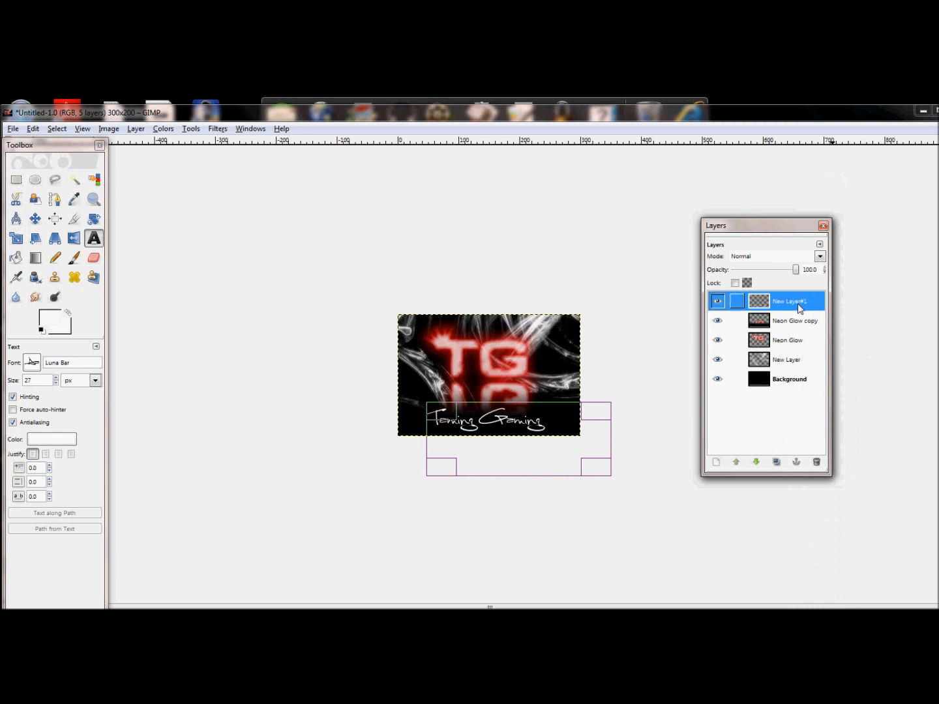
# Apply the Gradient Bevel logo filter with default settings to the text layer, then delete the white background layer it adds.
pyautogui.click(219, 129)
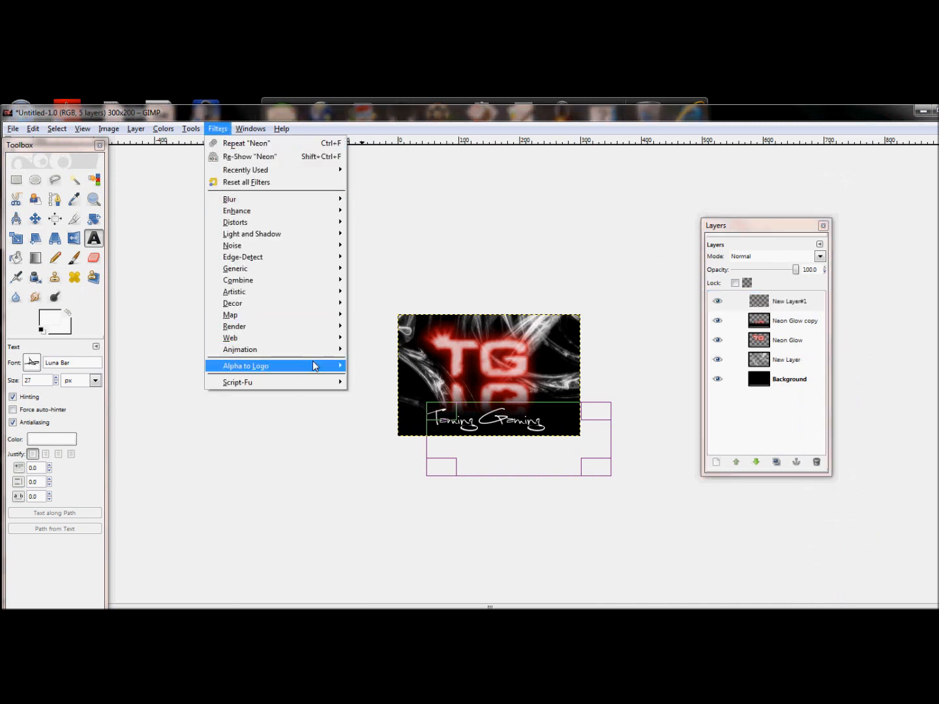
pyautogui.moveTo(312, 361)
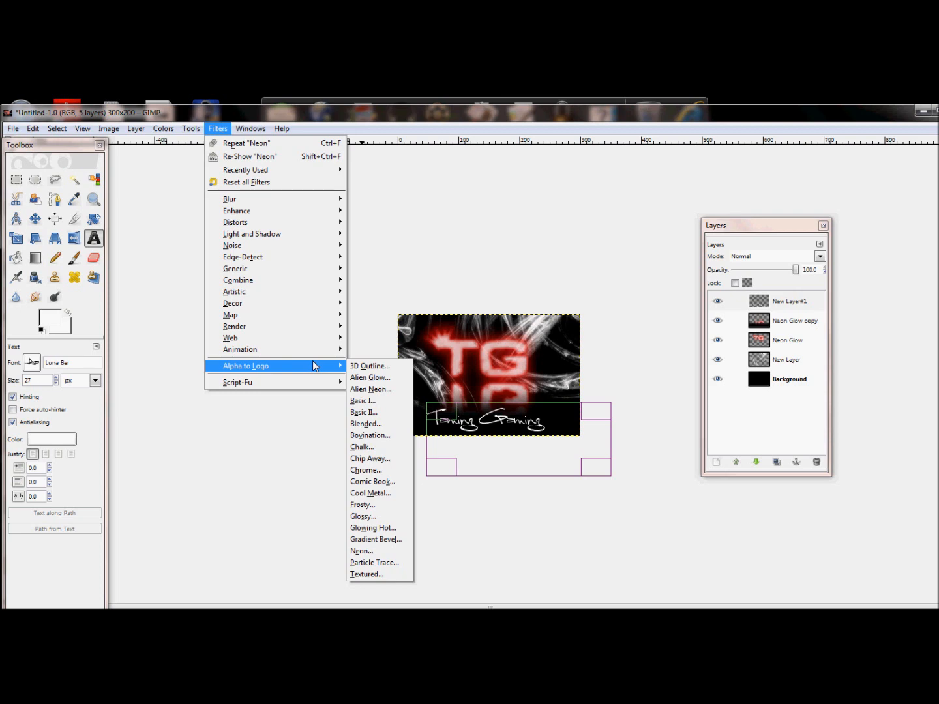
pyautogui.click(375, 539)
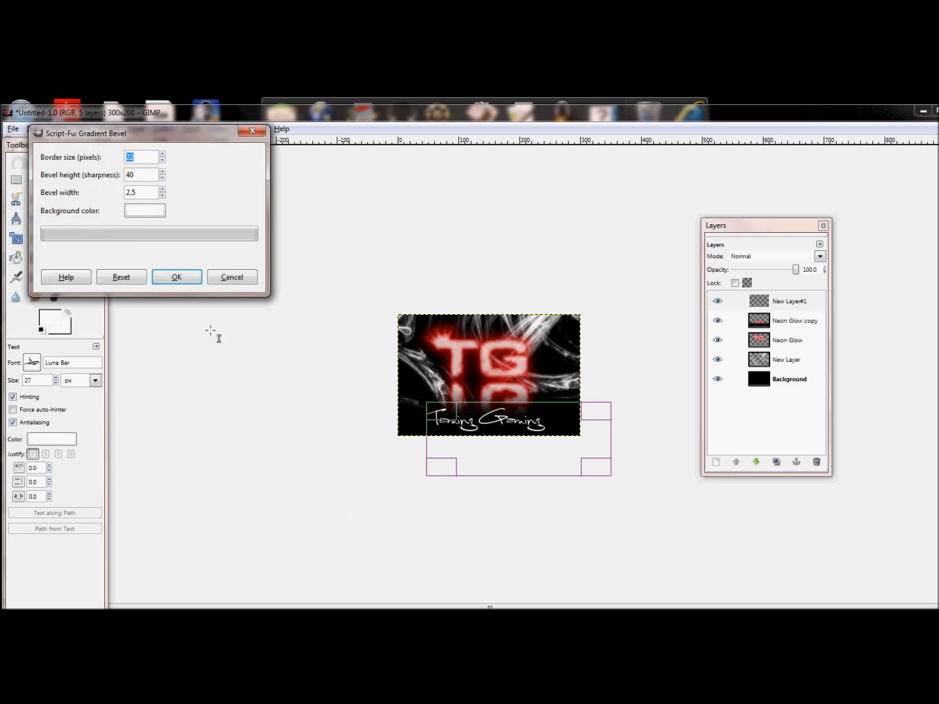
pyautogui.click(177, 278)
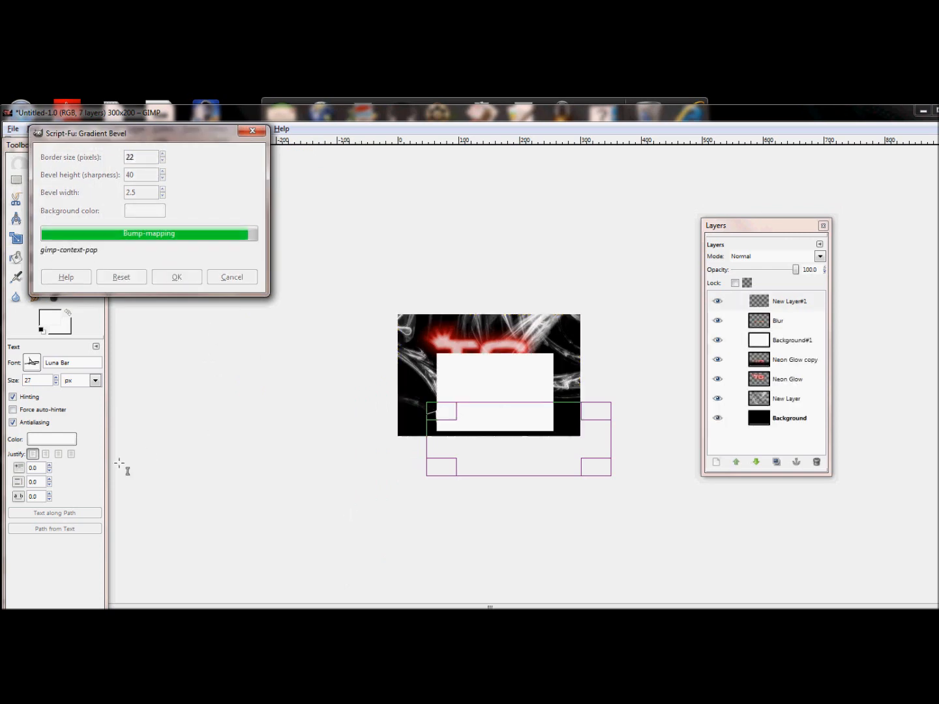
pyautogui.click(725, 340)
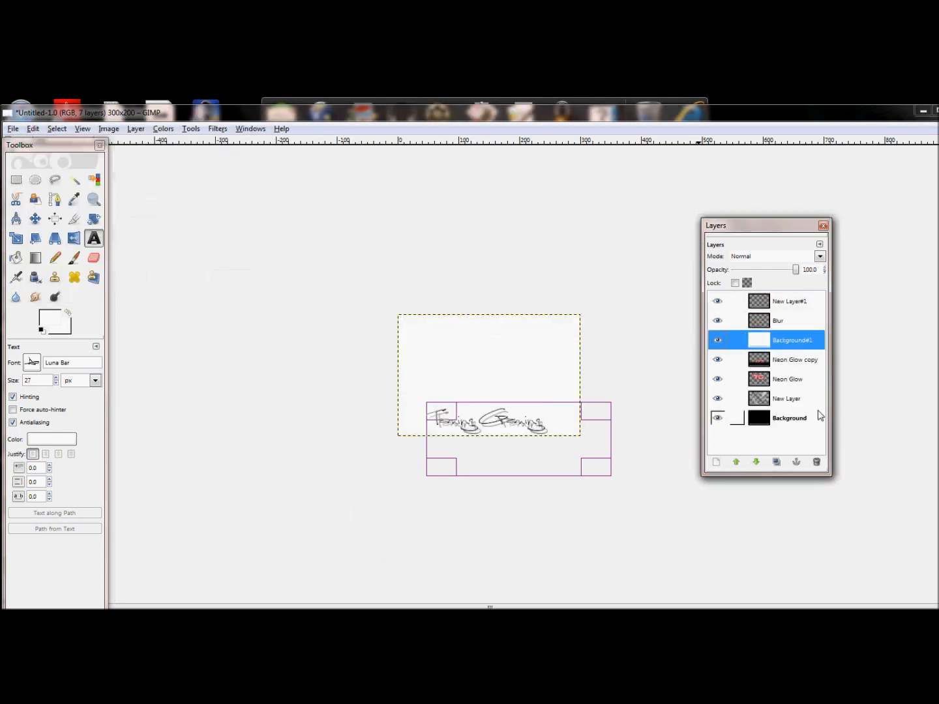
pyautogui.click(816, 461)
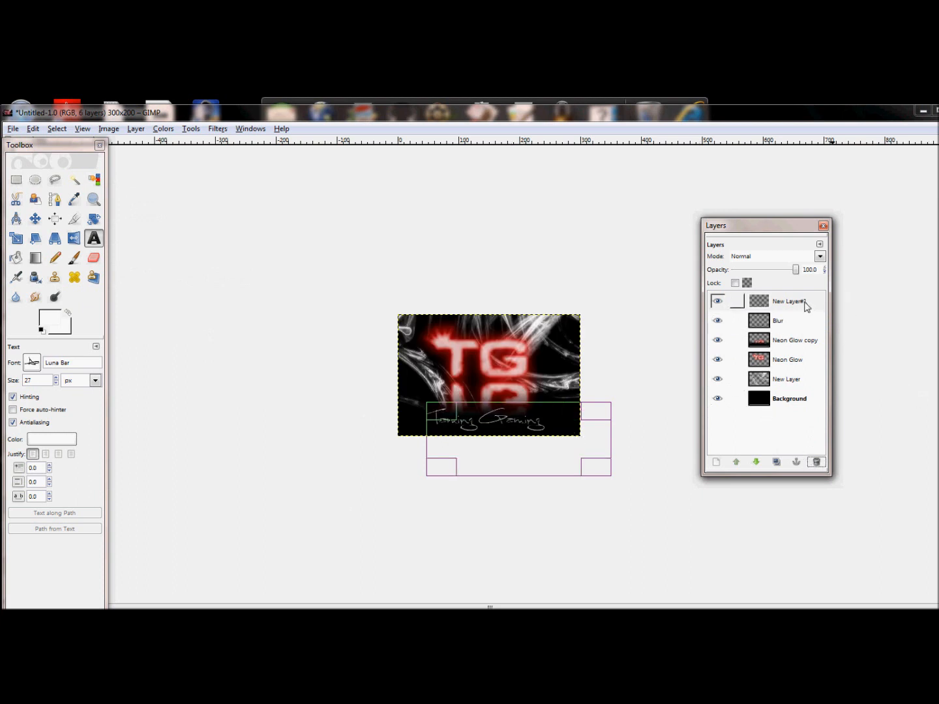
# Merge the top text layer down into the Blur layer and fit the Blur layer to the image size.
pyautogui.rightClick(795, 308)
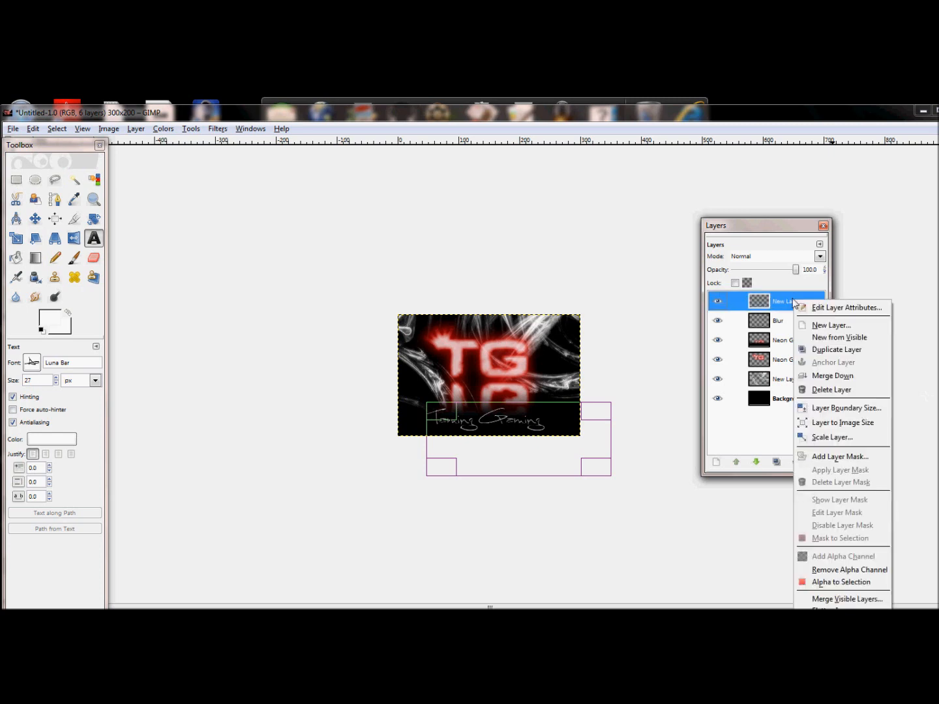
pyautogui.click(841, 381)
pyautogui.rightClick(791, 301)
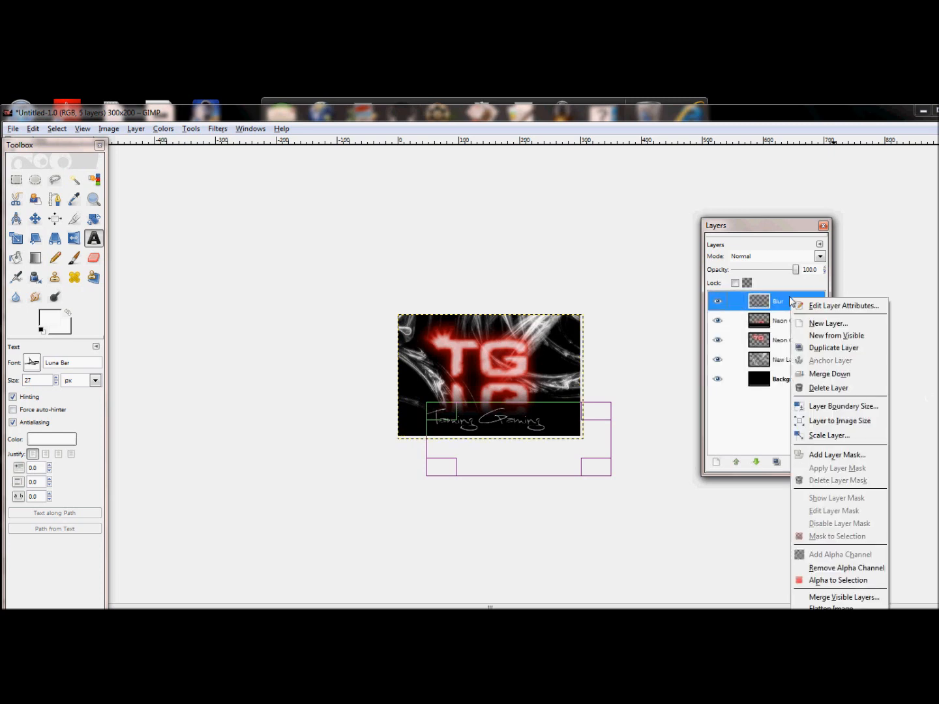
pyautogui.click(836, 421)
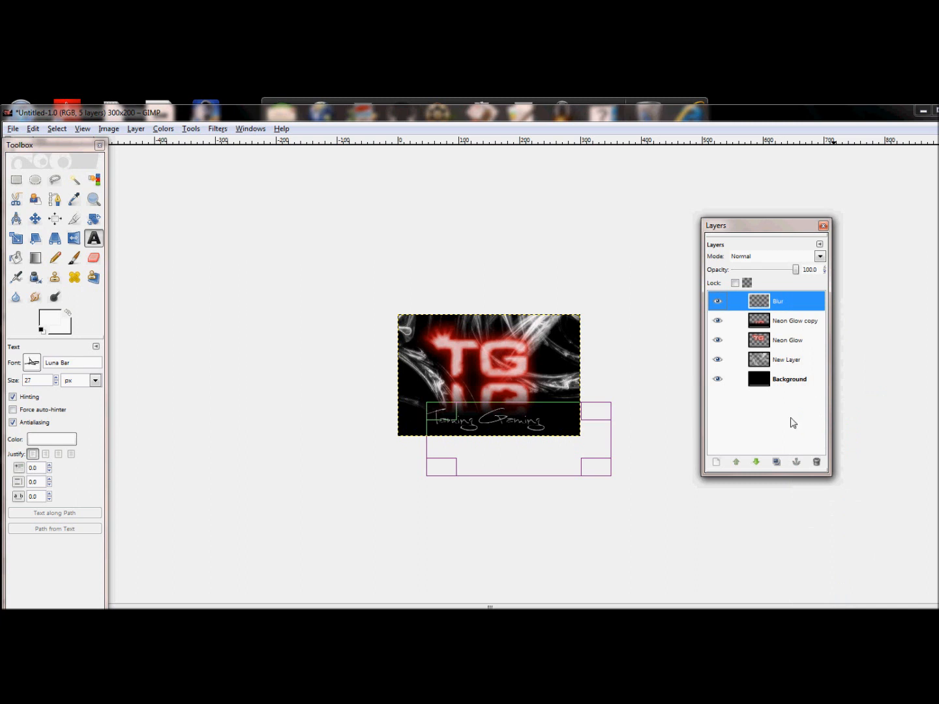
# Add a new transparent 300 × 200 px layer at the top of the layer stack.
pyautogui.click(716, 461)
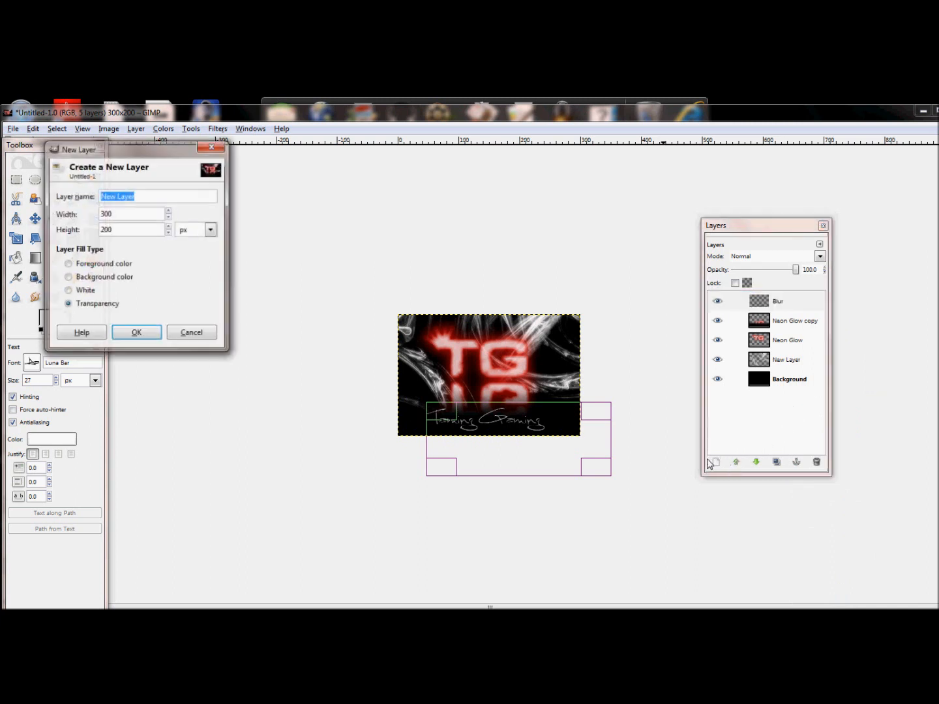
pyautogui.click(136, 333)
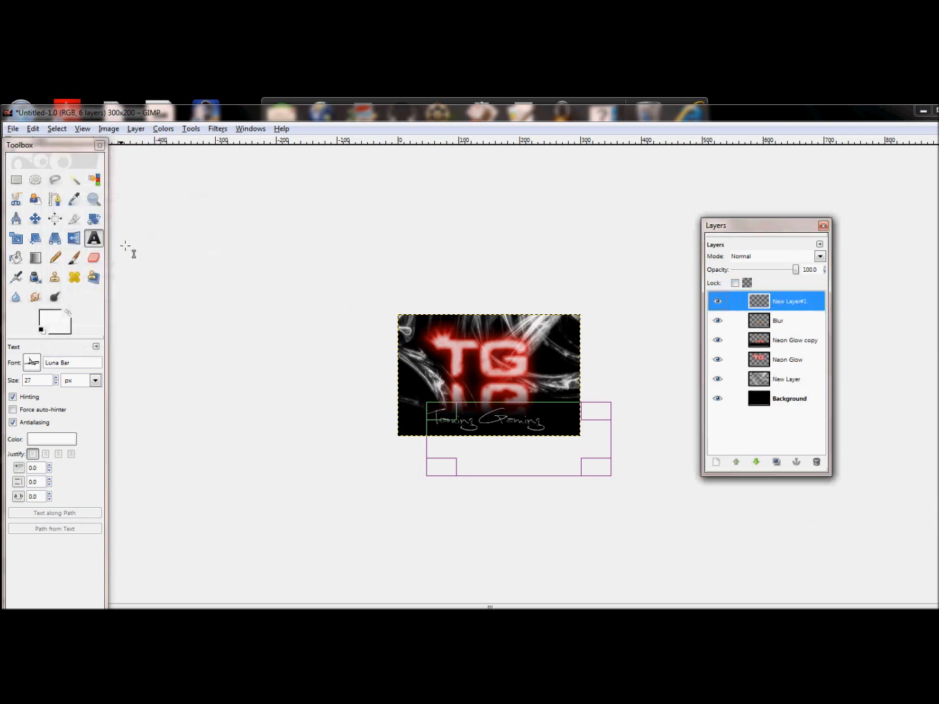
# Choose the Text tool and set its font to Defused Bold at 29 px.
pyautogui.click(94, 239)
pyautogui.moveTo(83, 362); pyautogui.dragTo(27, 355)
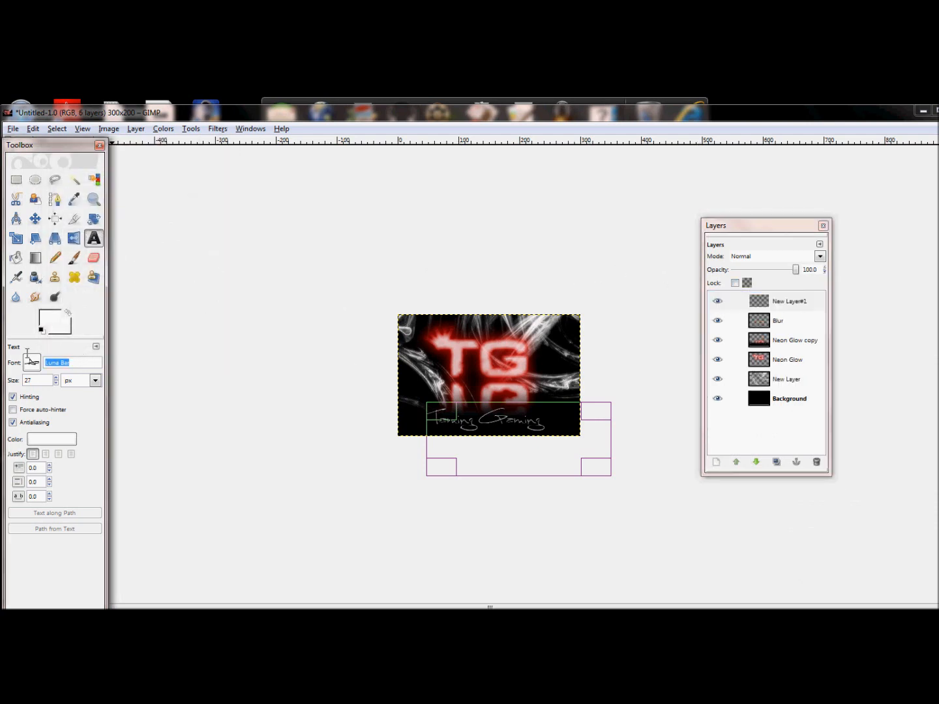
pyautogui.write('de')
pyautogui.press('BackSpace')
pyautogui.click(84, 451)
pyautogui.click(56, 385)
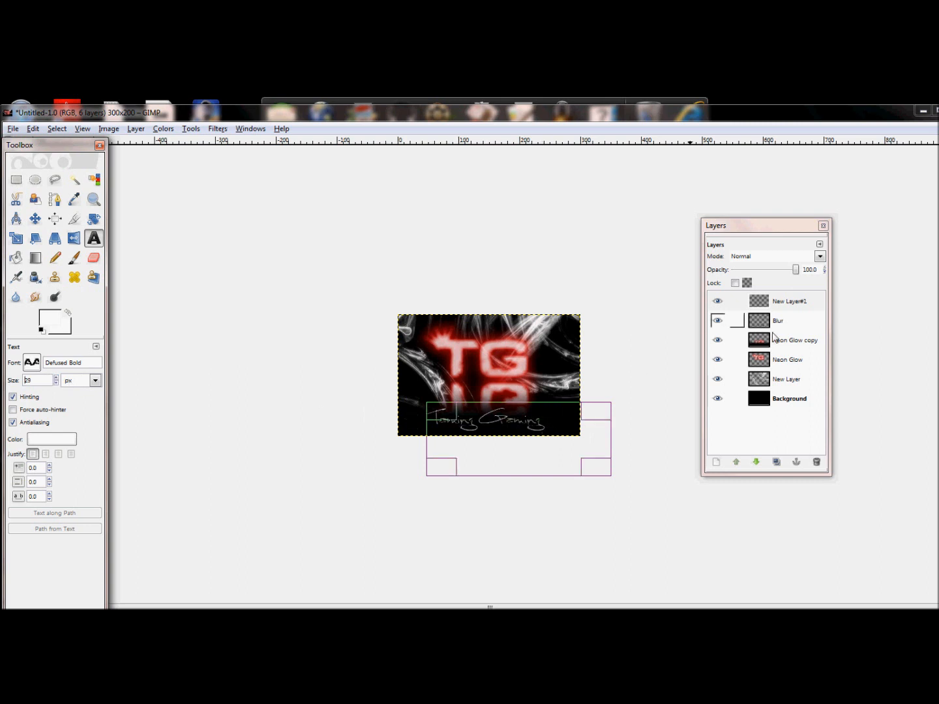
# Place a text box at the image's lower right and enter the text Cryptix Art.
pyautogui.click(733, 301)
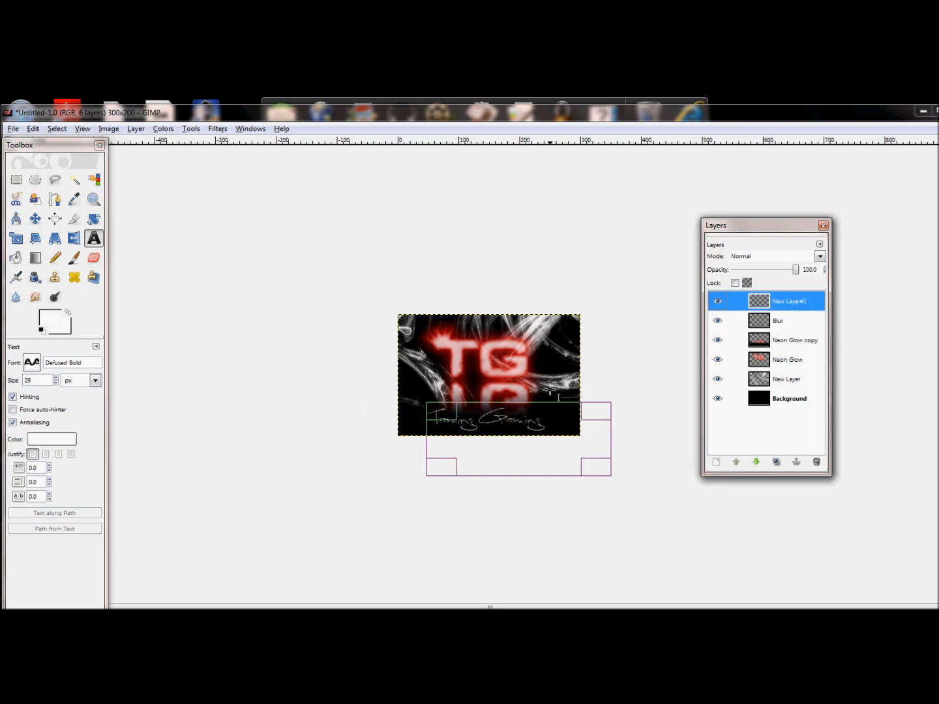
pyautogui.press('Tab')
pyautogui.click(544, 395)
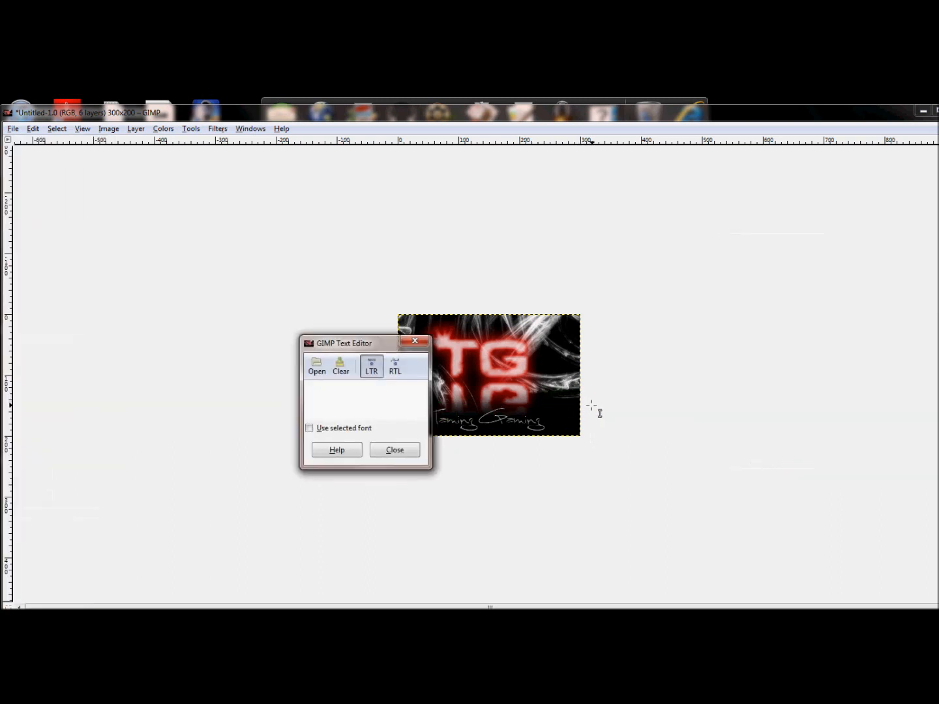
pyautogui.write('Cryptix Art')
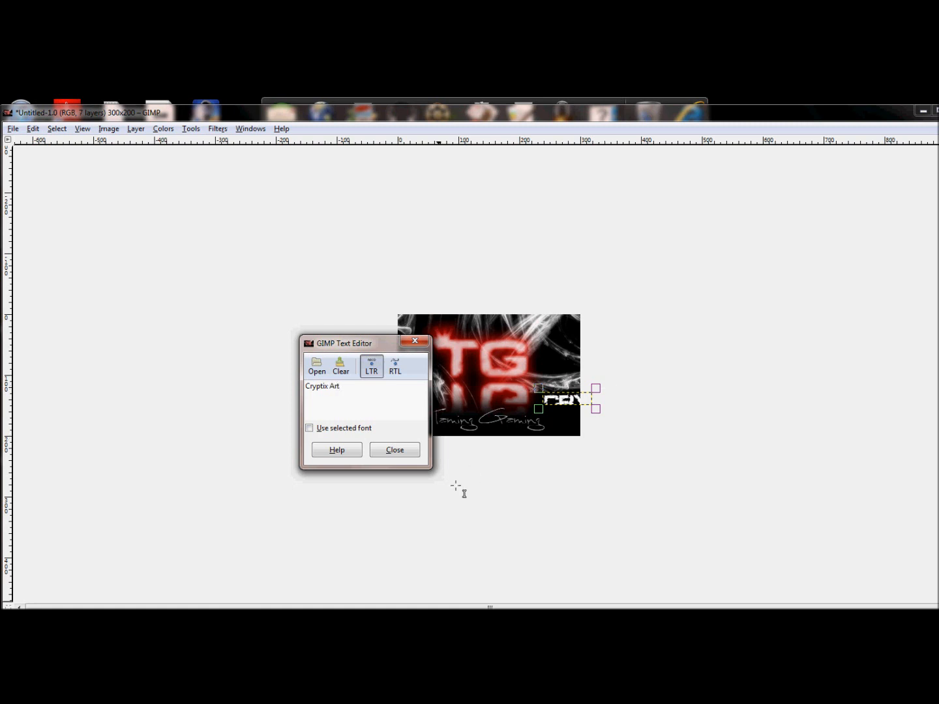
pyautogui.click(396, 450)
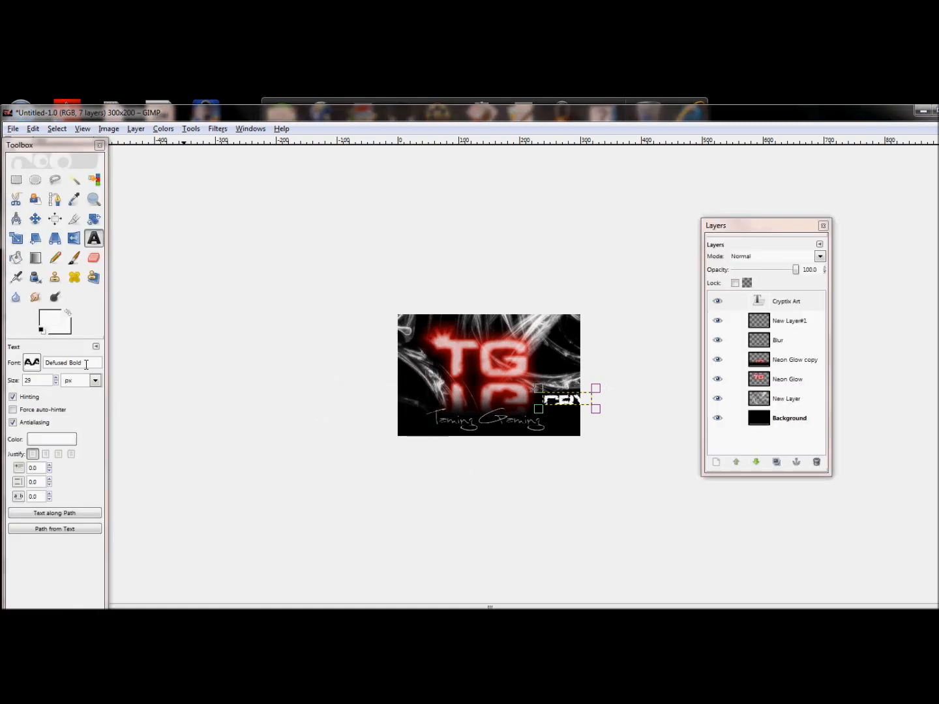
# Reduce the Cryptix Art text to 10 px and move it down to the image's bottom-right corner.
pyautogui.click(57, 384)
pyautogui.click(57, 378)
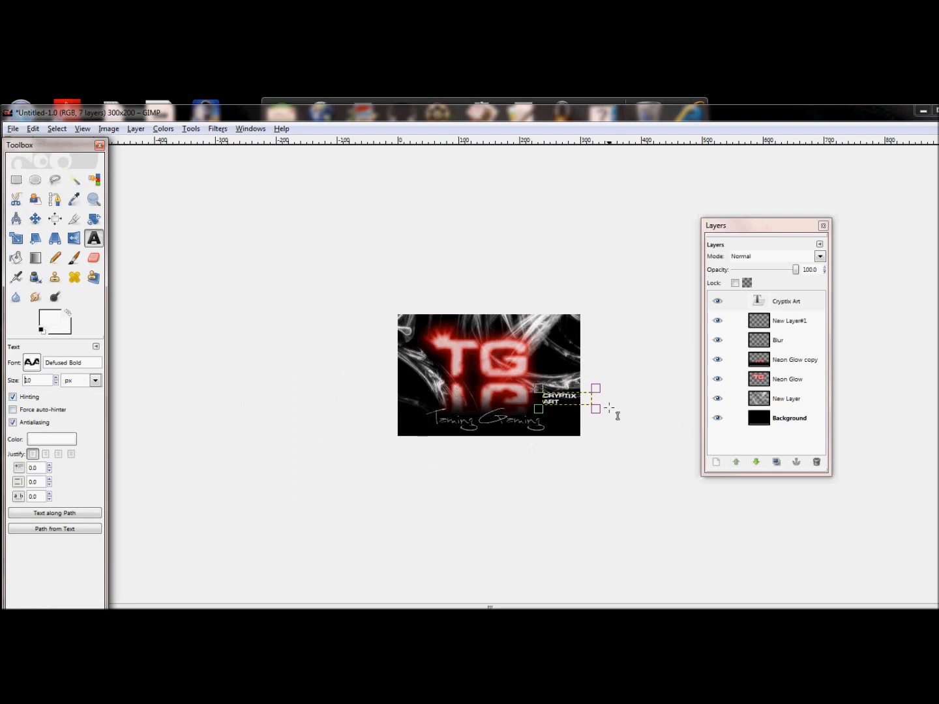
pyautogui.moveTo(605, 408); pyautogui.dragTo(610, 409)
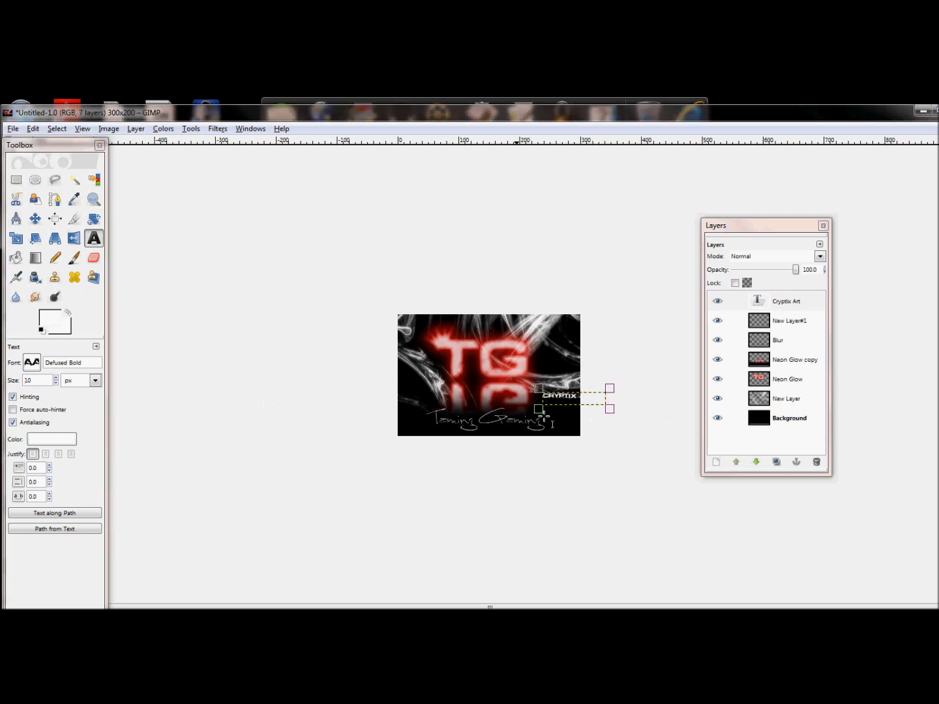
pyautogui.moveTo(572, 398); pyautogui.dragTo(561, 440)
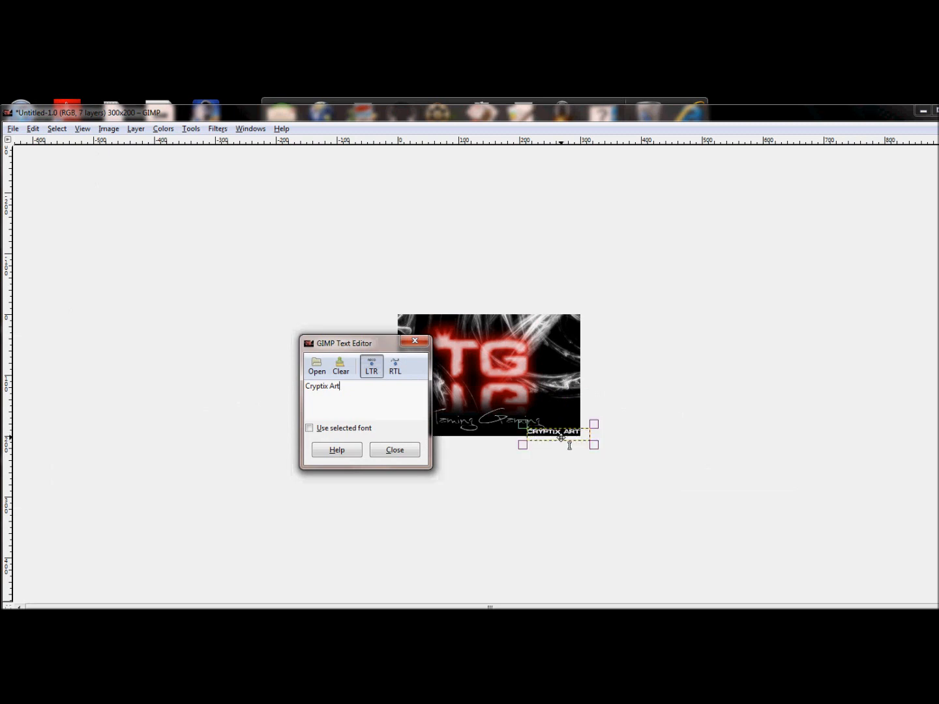
pyautogui.click(395, 451)
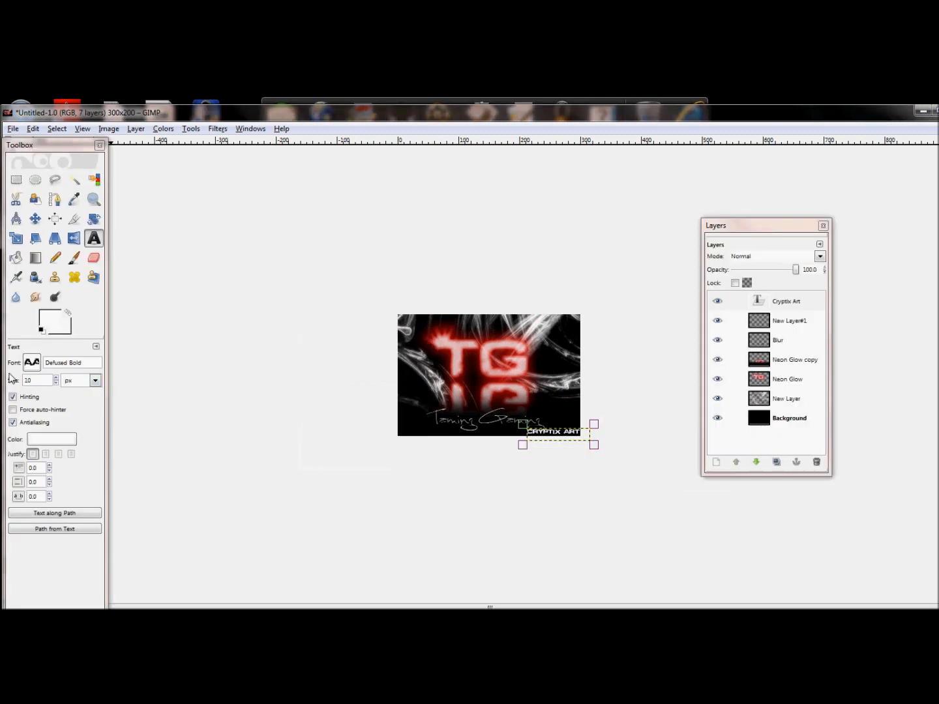
# Reduce the Cryptix Art text to 8 px and shift it slightly right along the bottom edge.
pyautogui.click(56, 384)
pyautogui.click(56, 384)
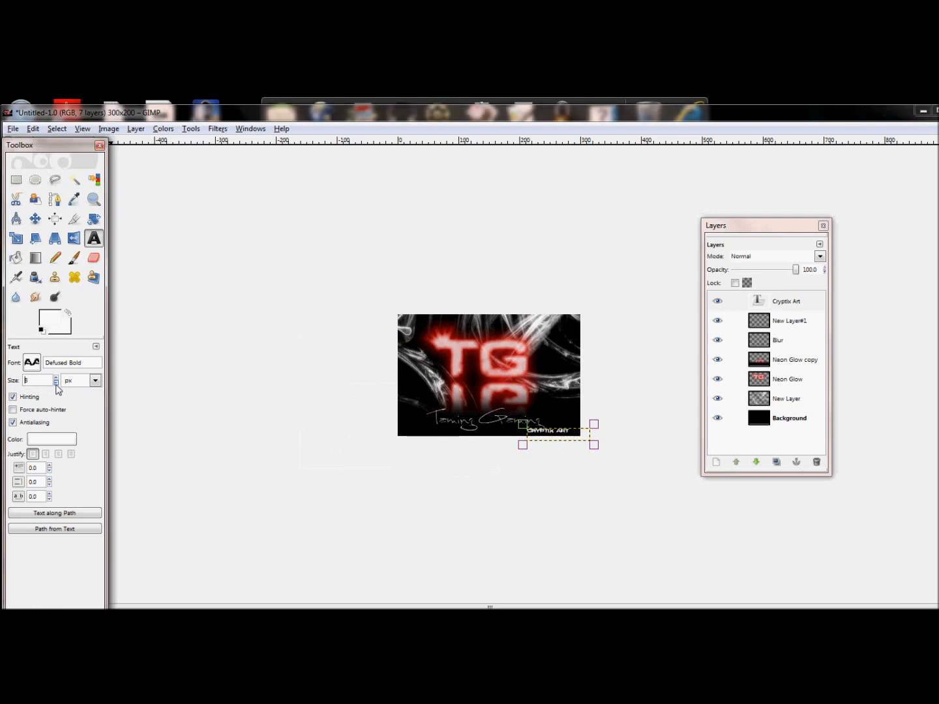
pyautogui.click(581, 435)
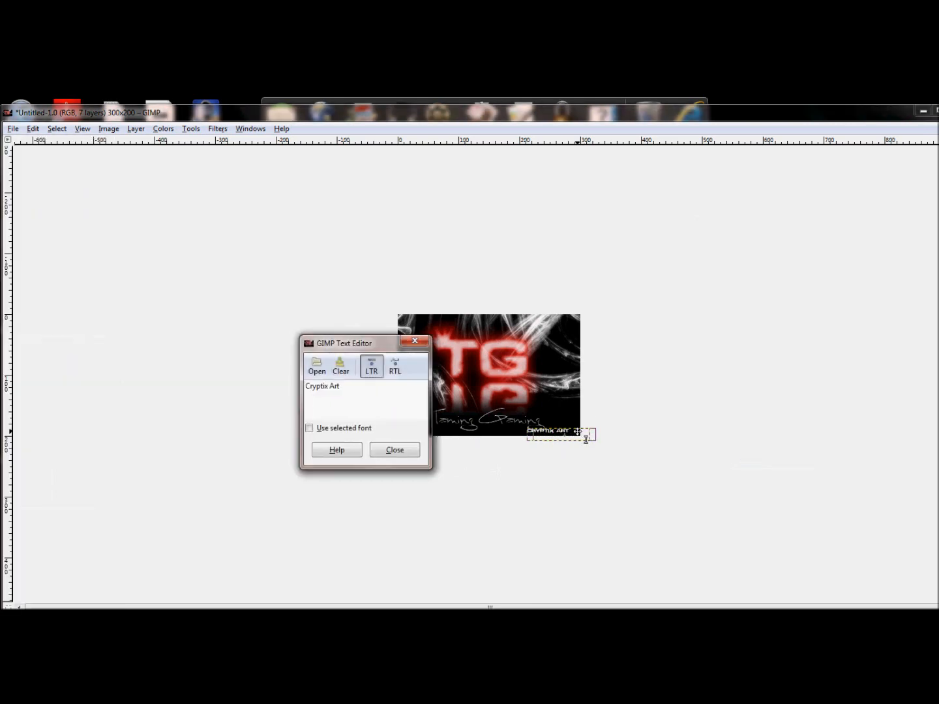
pyautogui.moveTo(579, 433); pyautogui.dragTo(593, 437)
pyautogui.click(414, 450)
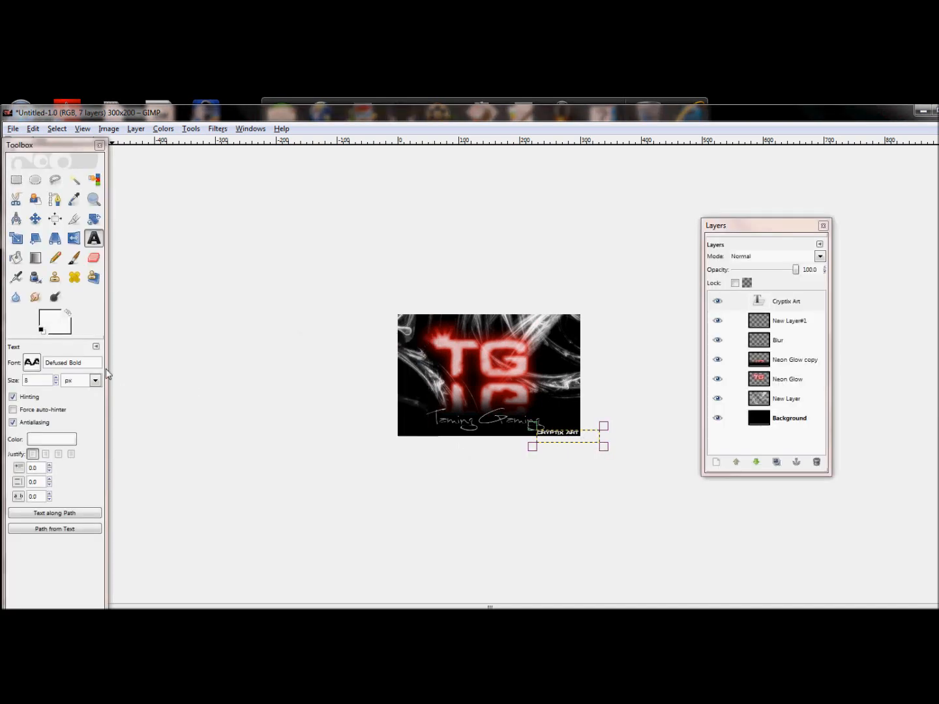
# Reduce the Cryptix Art text size to 7 px.
pyautogui.click(57, 382)
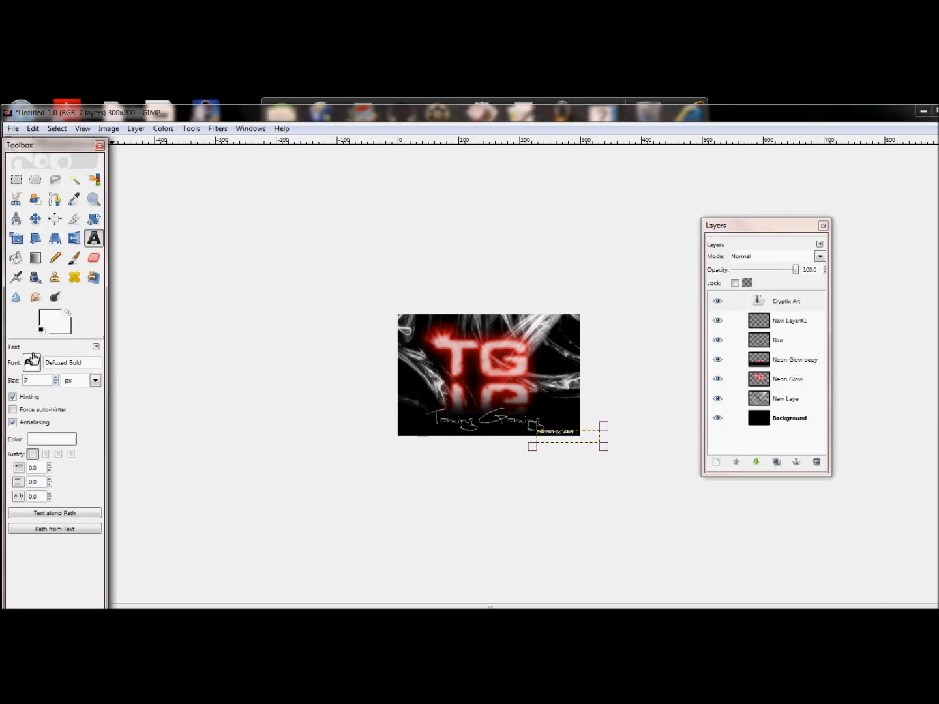
pyautogui.click(572, 444)
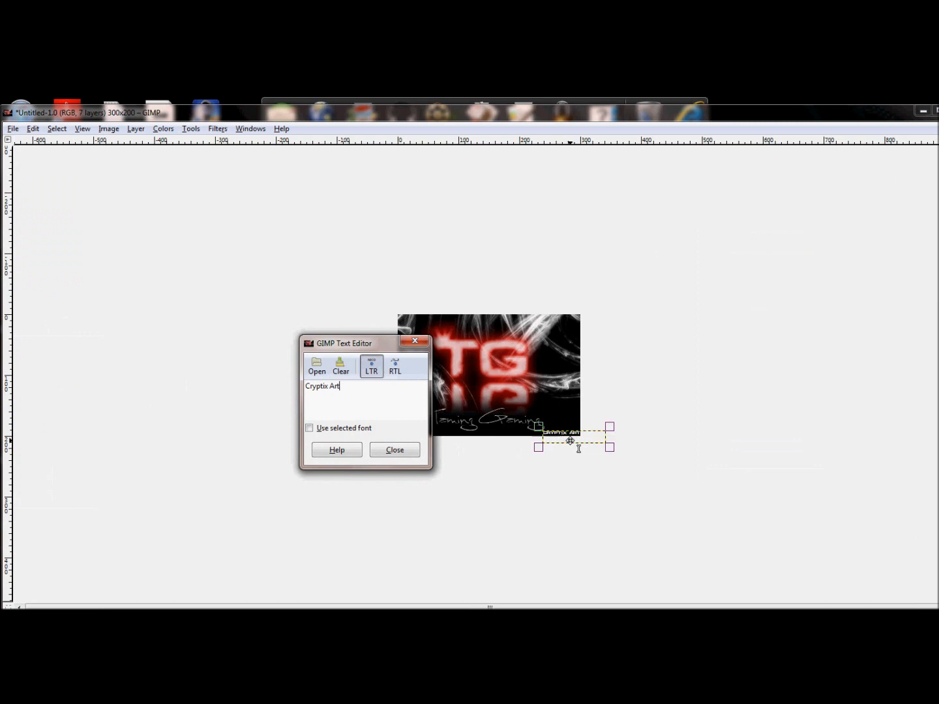
pyautogui.click(395, 449)
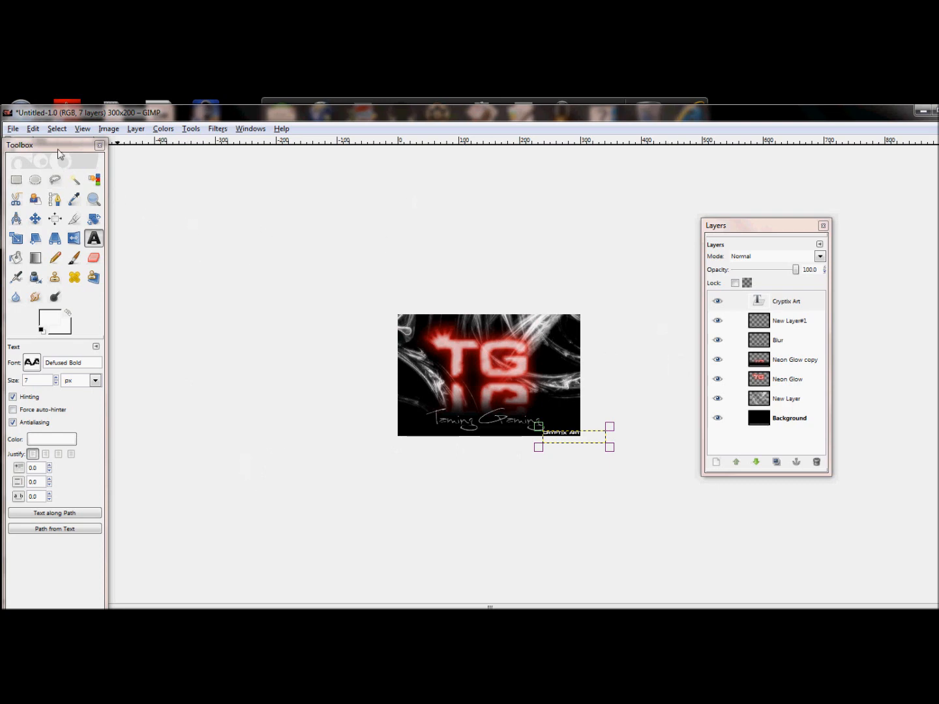
# Save the image as TG neon.jpg in the Pictures folder with JPEG quality 85.
pyautogui.click(8, 129)
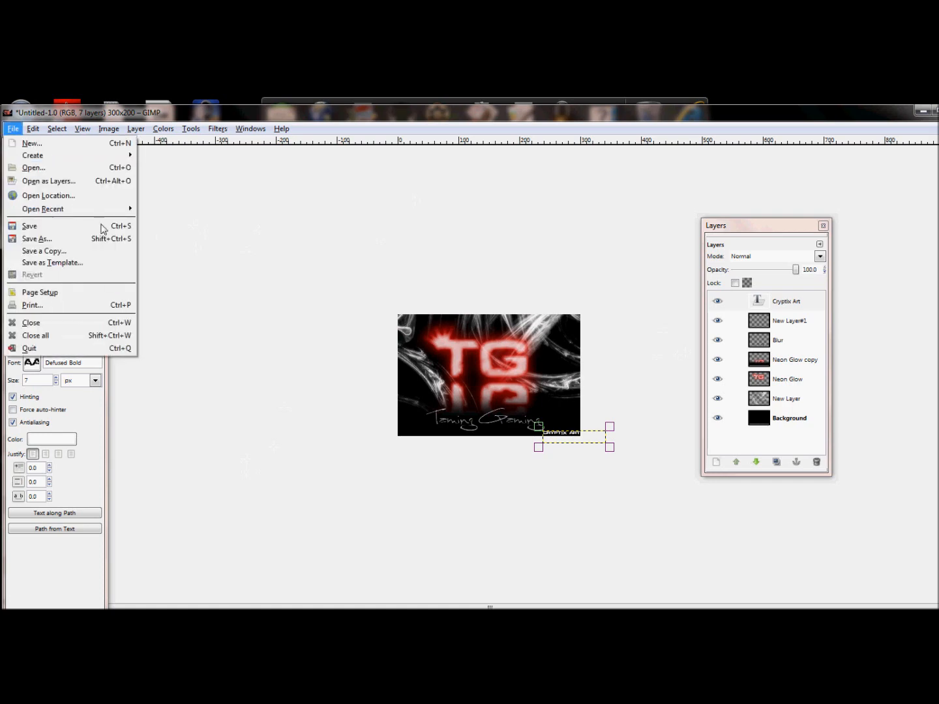
pyautogui.click(90, 242)
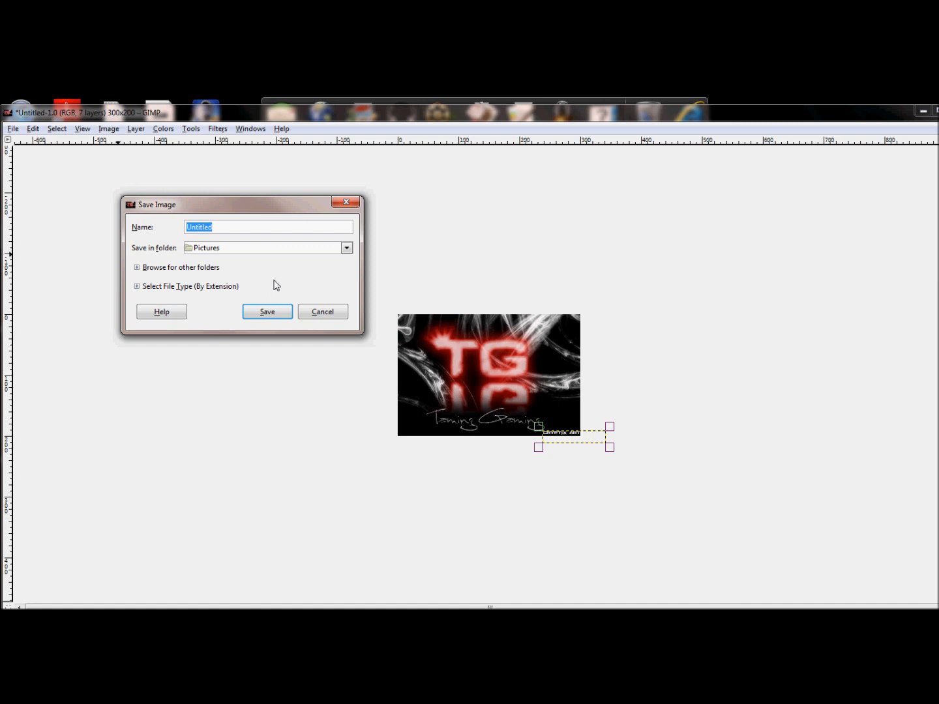
pyautogui.write('TG neon.jpg')
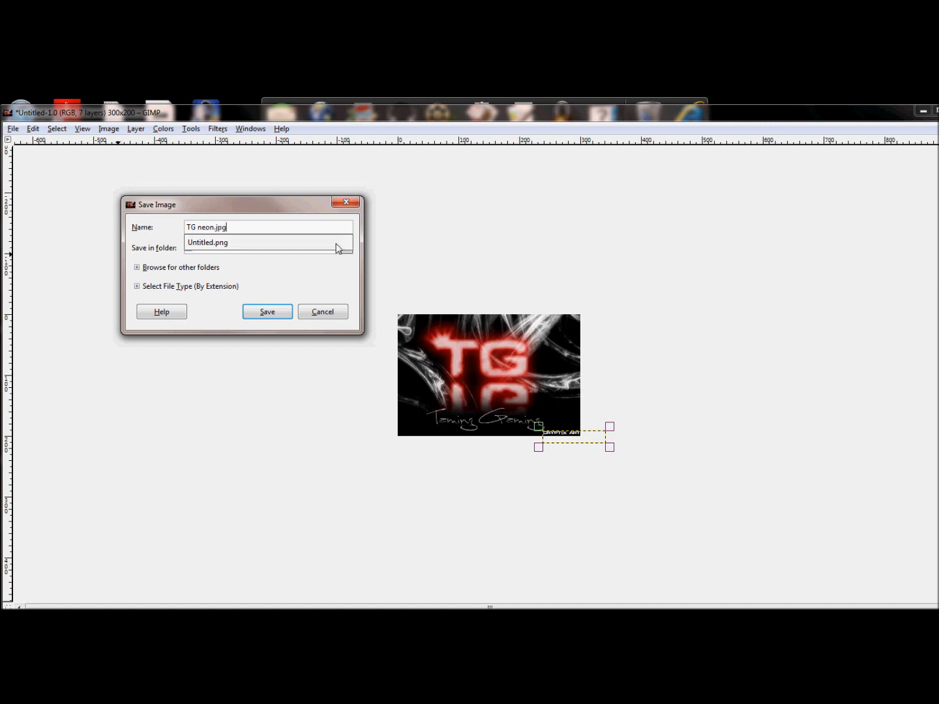
pyautogui.click(279, 315)
pyautogui.click(279, 313)
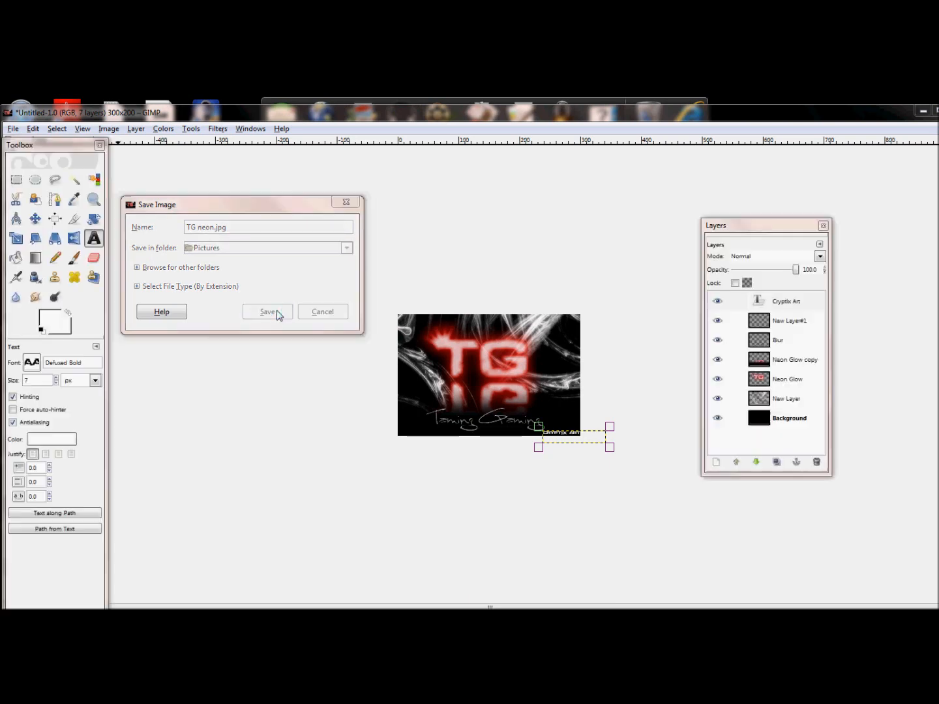
pyautogui.click(167, 226)
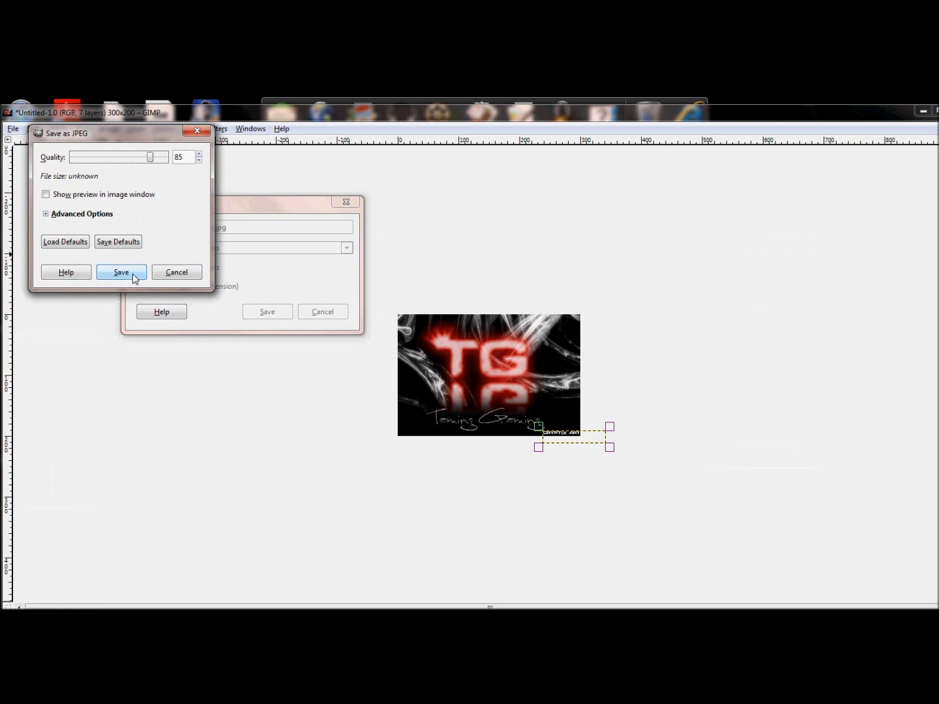
pyautogui.click(130, 273)
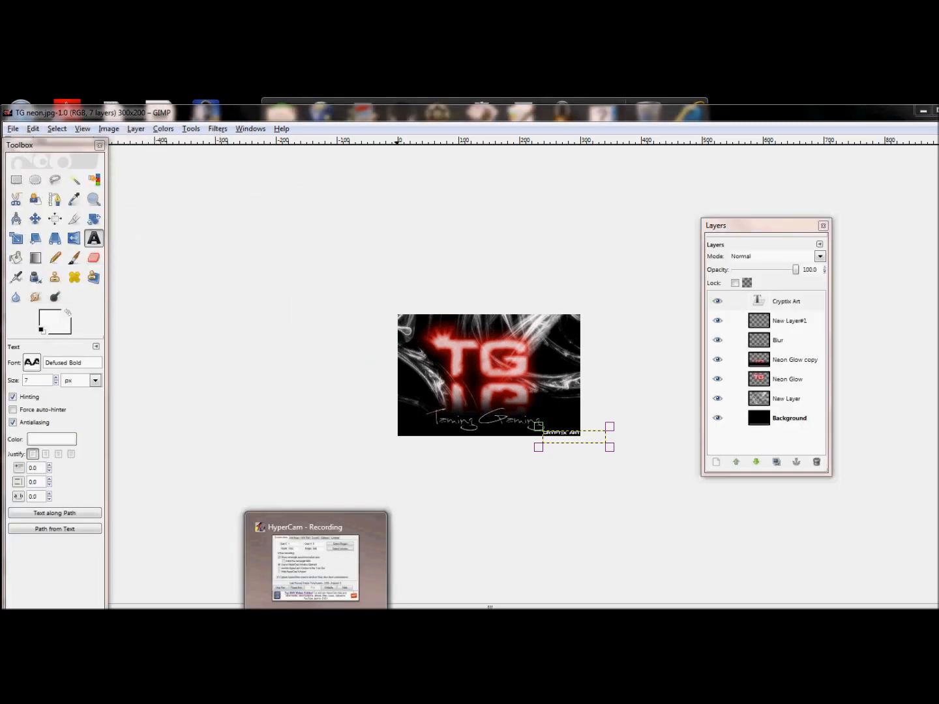
pyautogui.click(316, 619)
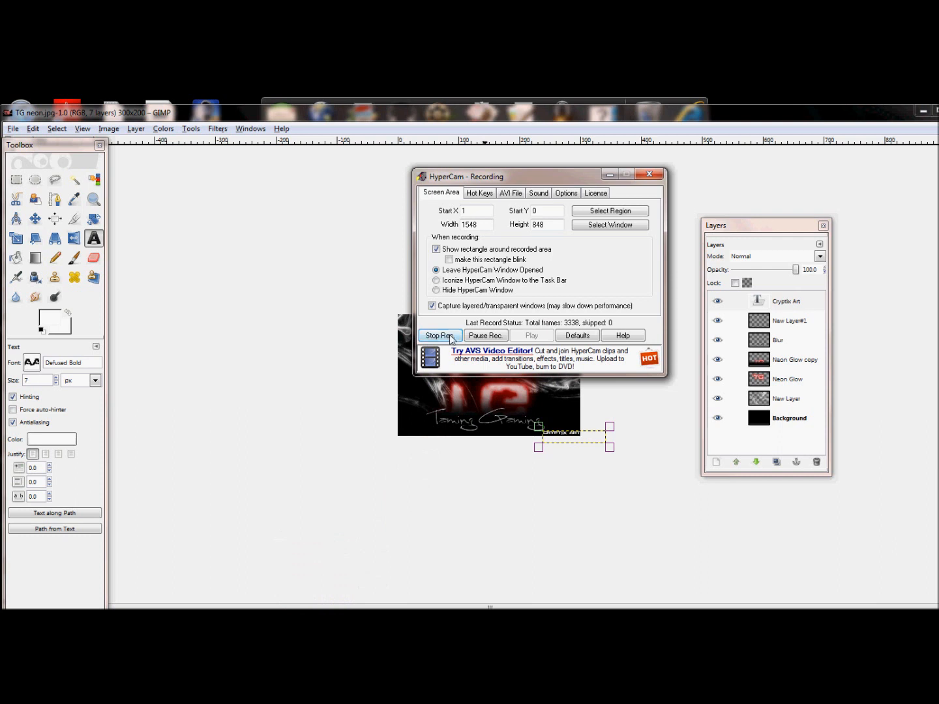